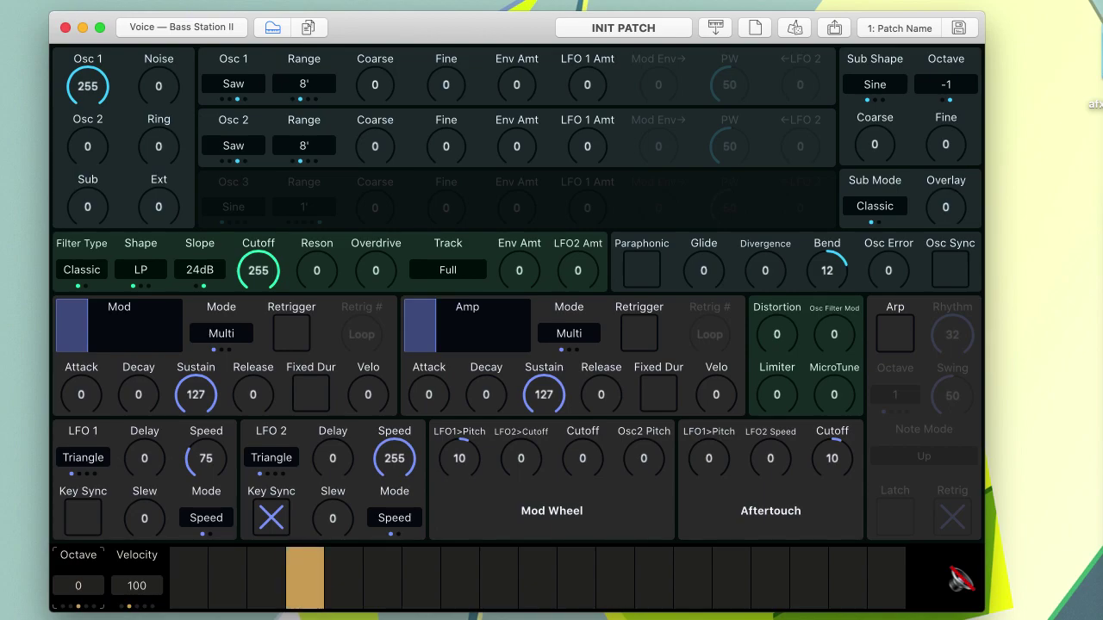
Step: Fetch the current patch from the synth and set its MicroTune to 1 and Distortion to 39
left_click(714, 31)
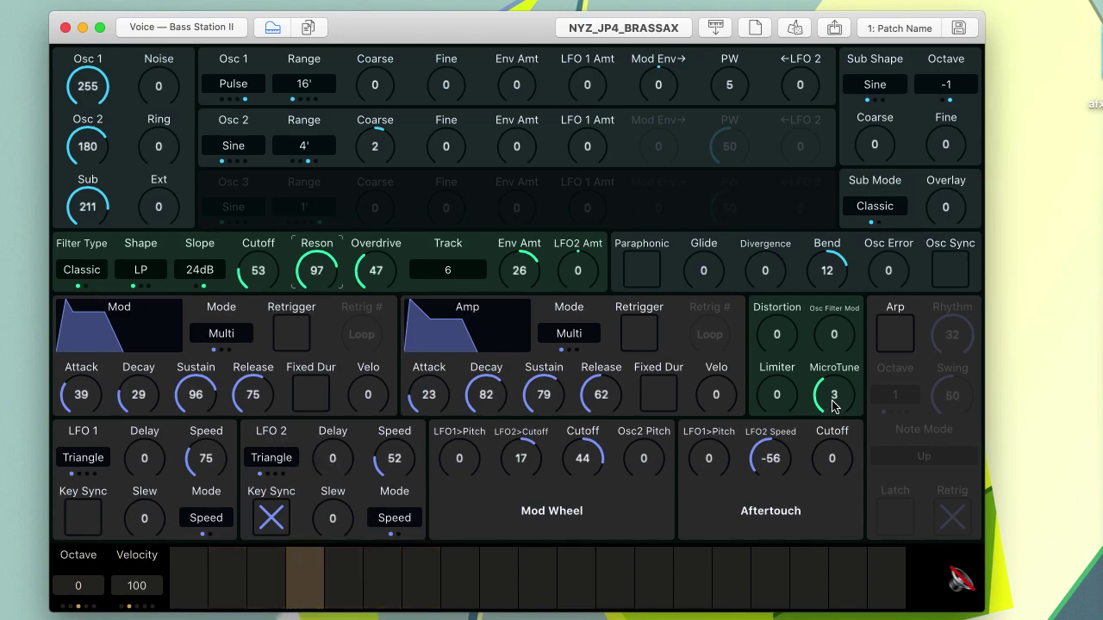
left_click_drag(834, 403, 834, 389)
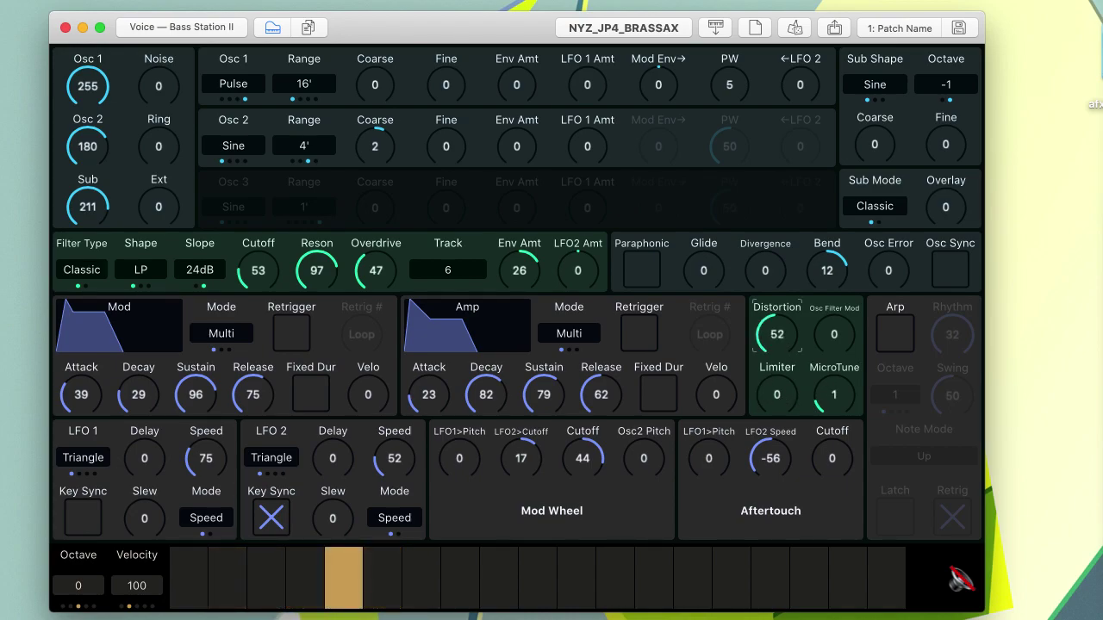
left_click_drag(778, 335, 777, 356)
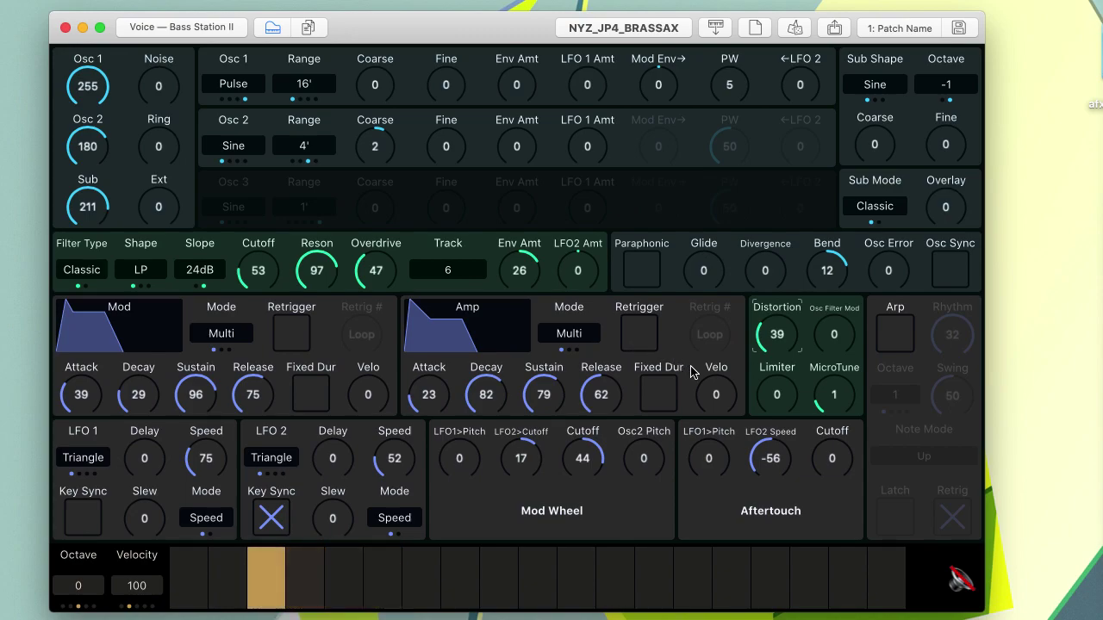
Step: Try Osc Error at 8 with Osc Sync on, and return Osc Error to 0 and Osc Sync to off
left_click_drag(889, 286, 894, 278)
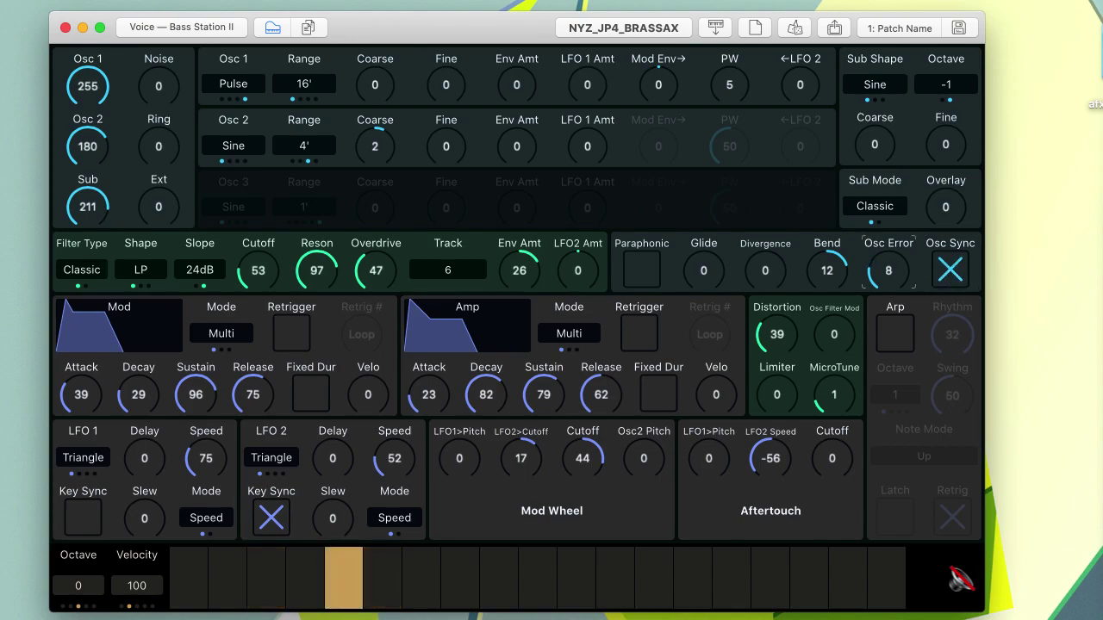
double_click(889, 274)
left_click(947, 274)
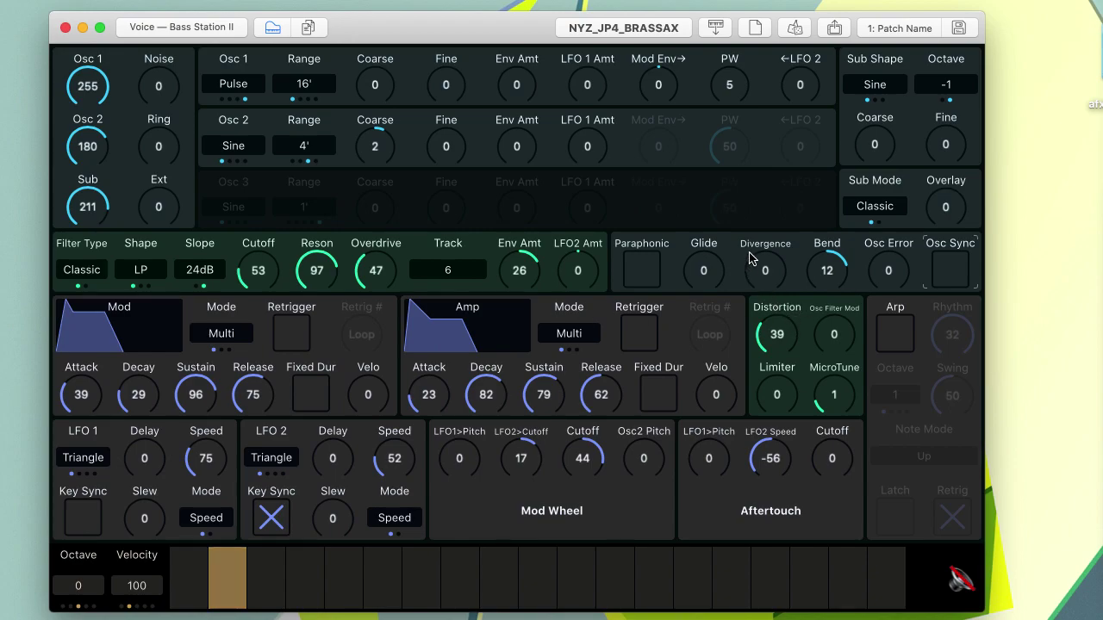
Step: Reset to the init patch and isolate the sub oscillator with the Osc 1 level at 0 and Sub at 255
left_click(758, 30)
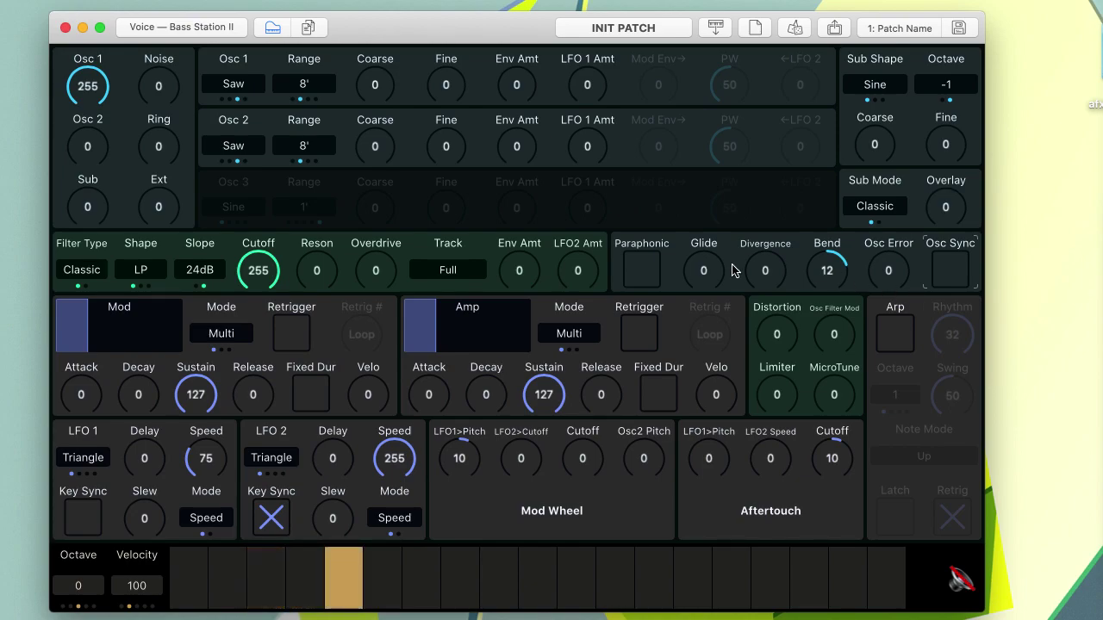
left_click_drag(87, 85, 87, 96)
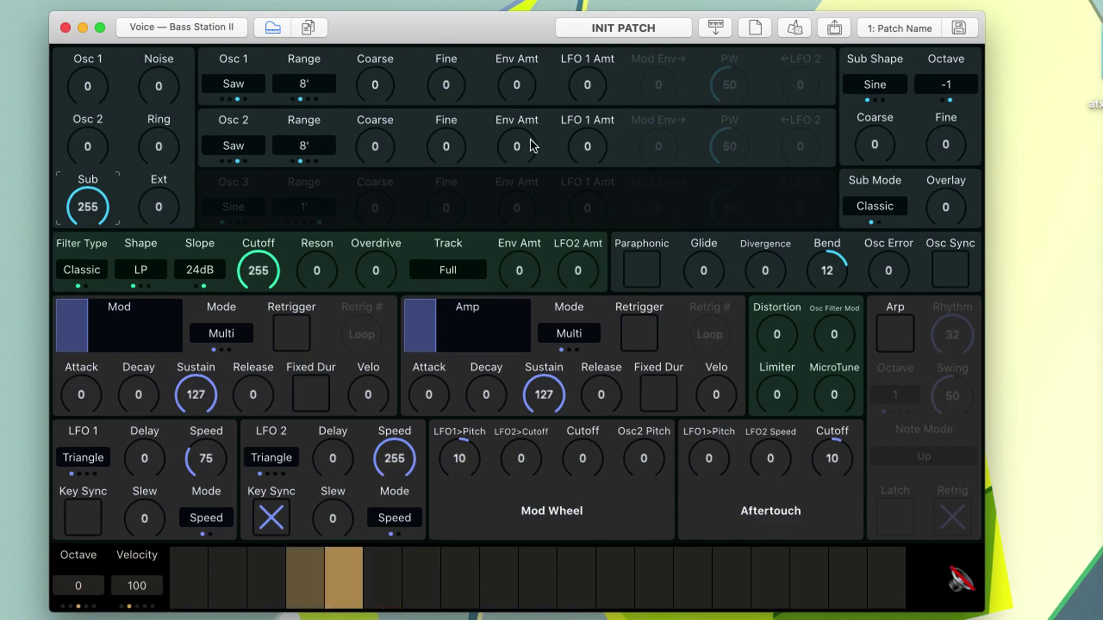
mouse_move(875, 146)
left_mouse_down()
mouse_move(875, 116)
mouse_move(875, 141)
left_mouse_up()
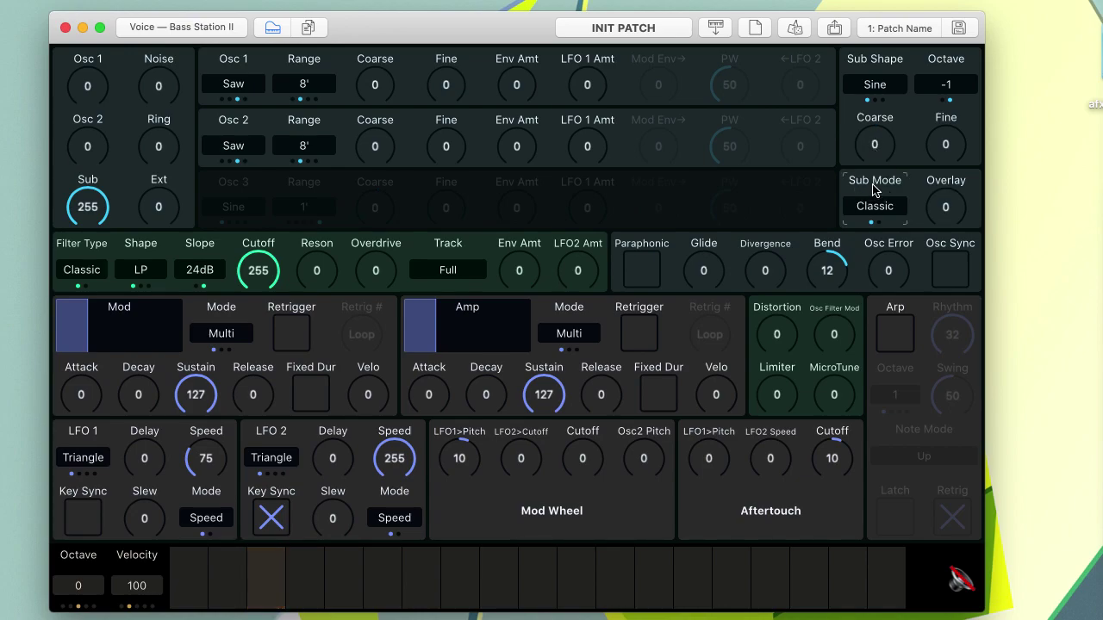
Step: Switch Sub Mode to Osc 3 and make it a 16' Pulse wave with PW 51 and LFO 2 pulse-width modulation 9
left_click(881, 208)
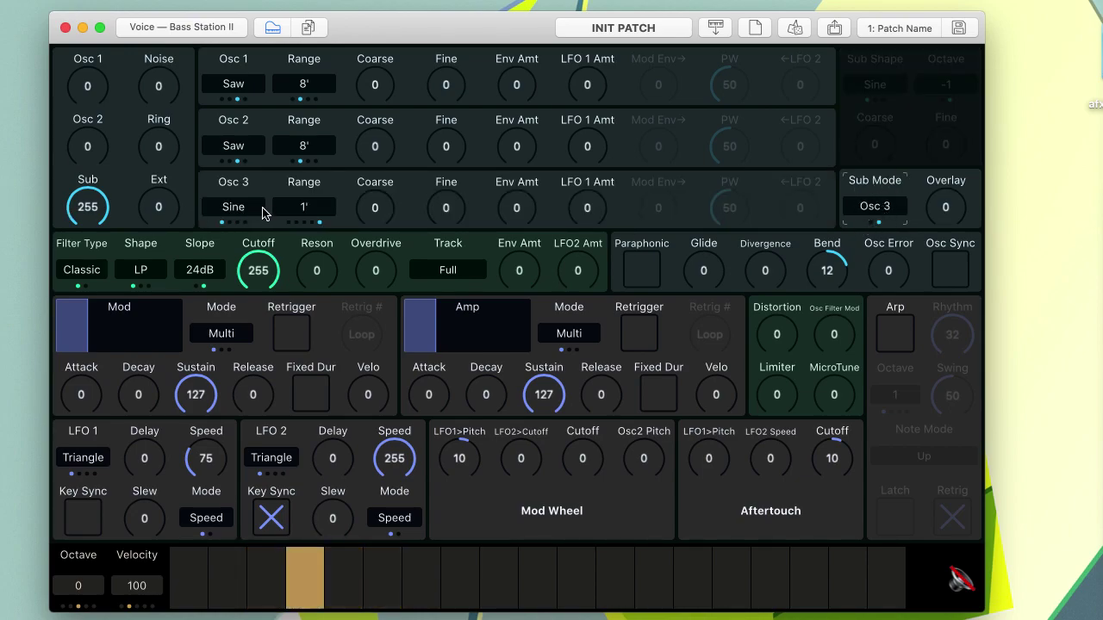
left_click_drag(290, 211, 328, 218)
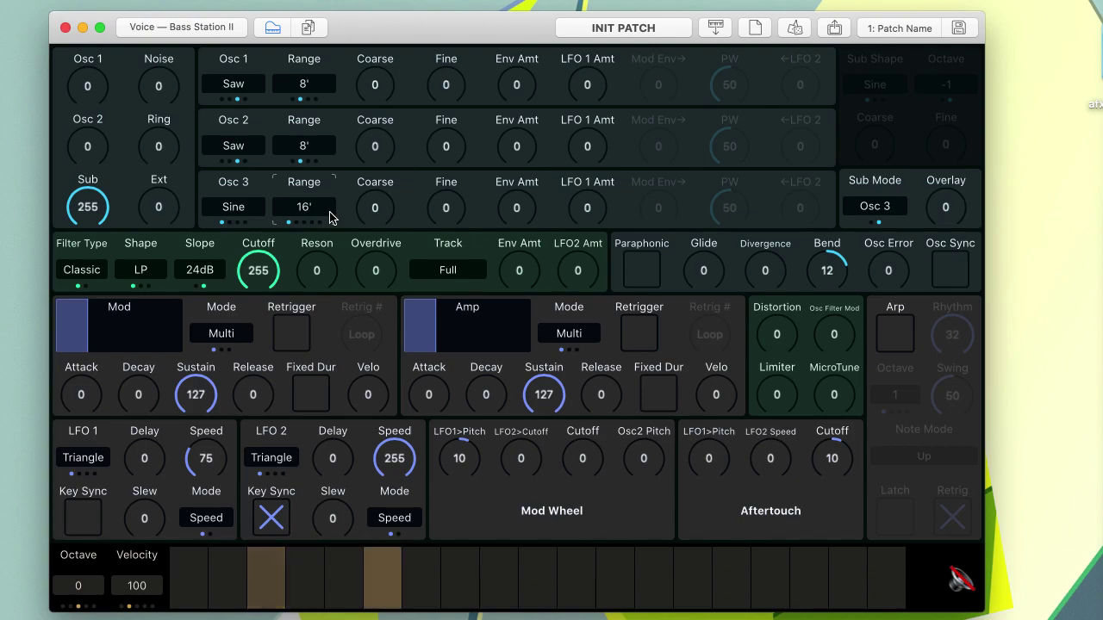
left_click_drag(224, 206, 252, 208)
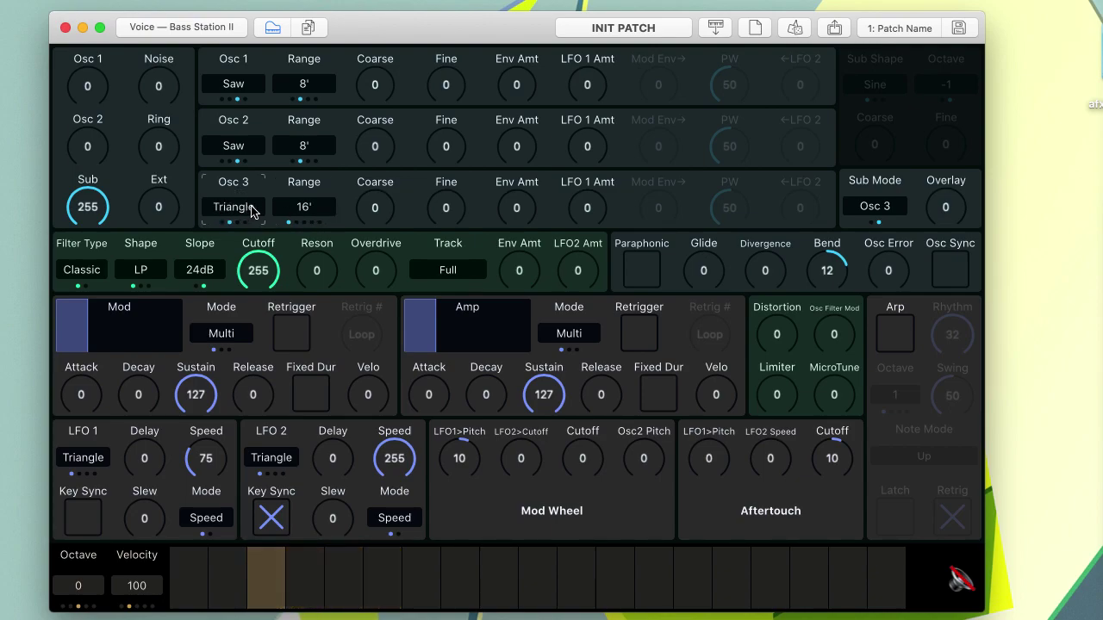
left_click(255, 210)
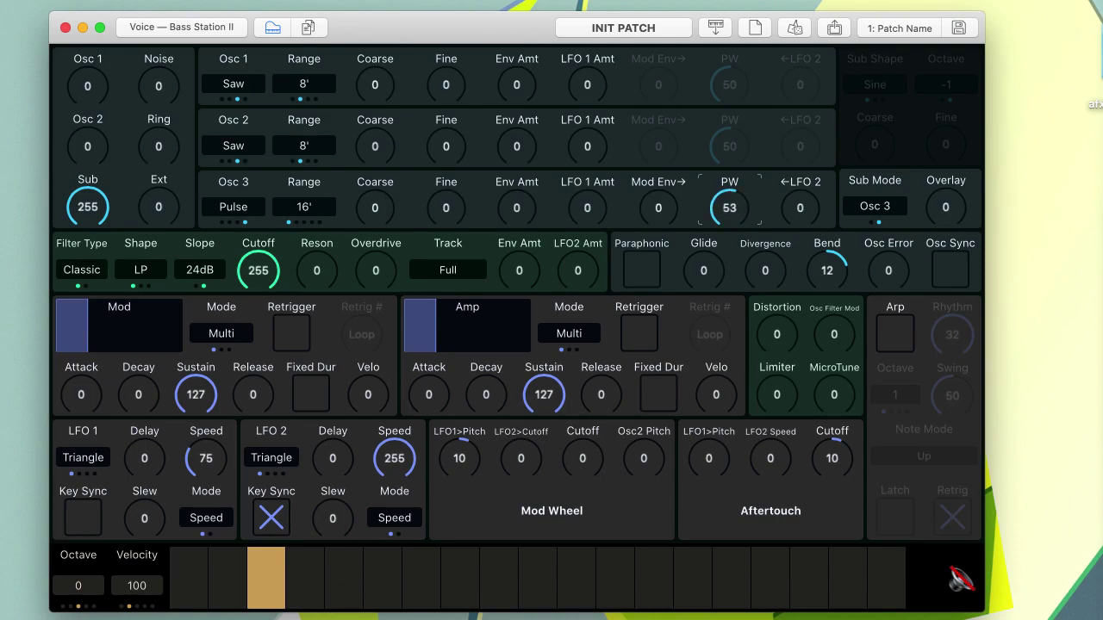
left_click_drag(729, 208, 729, 215)
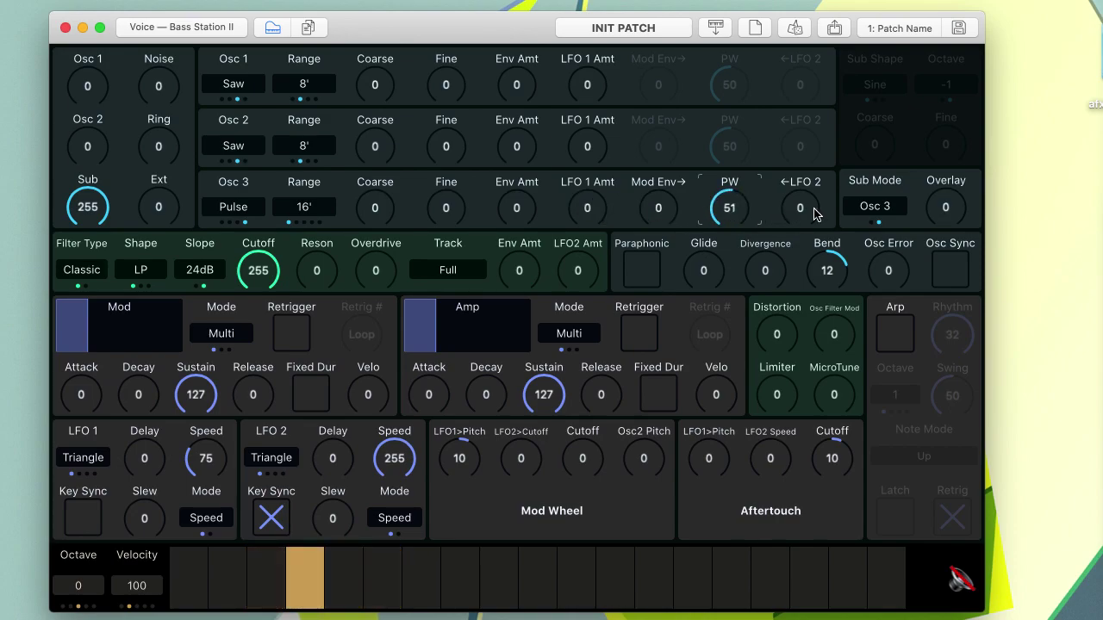
left_click_drag(816, 215, 816, 201)
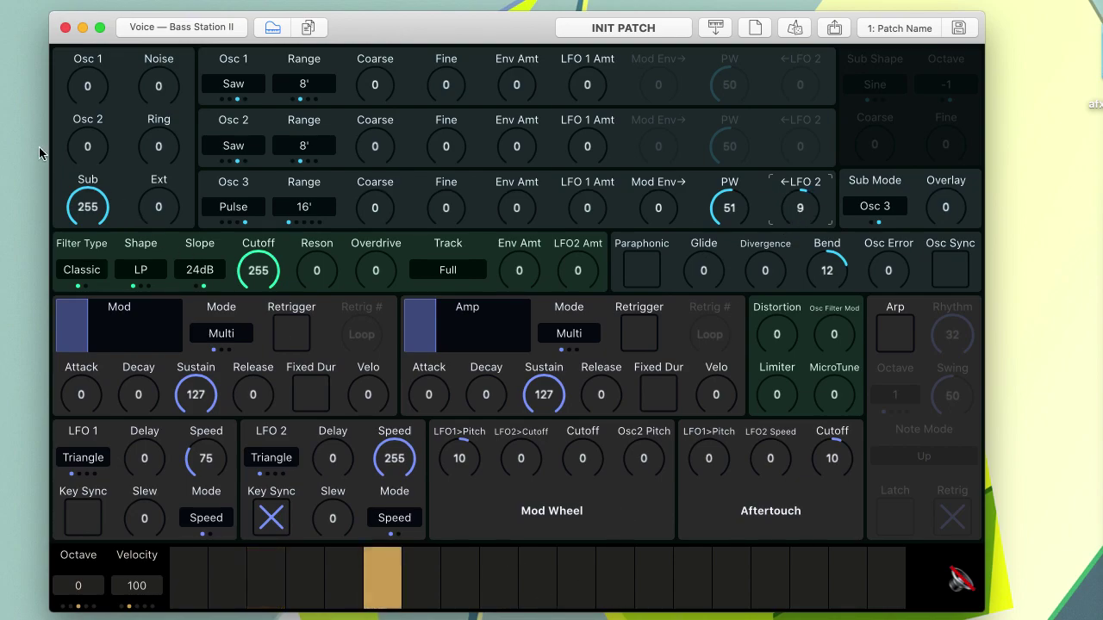
Step: Raise the Osc 1 and Osc 2 levels to 255 and set both to Pulse waves at 16' range
left_click_drag(93, 160, 93, 129)
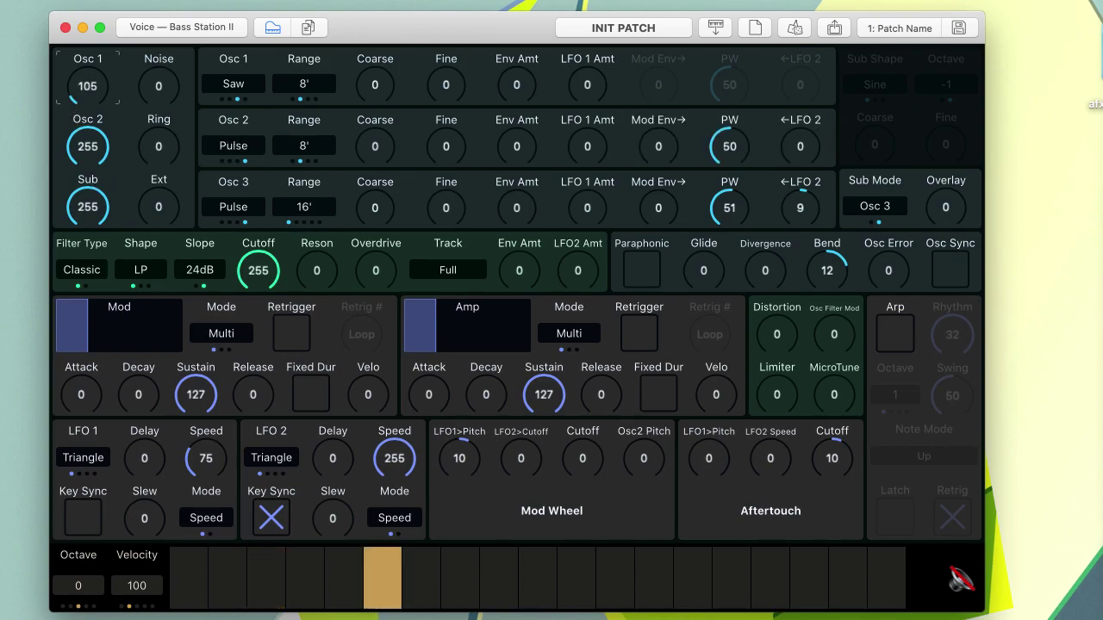
left_click(234, 84)
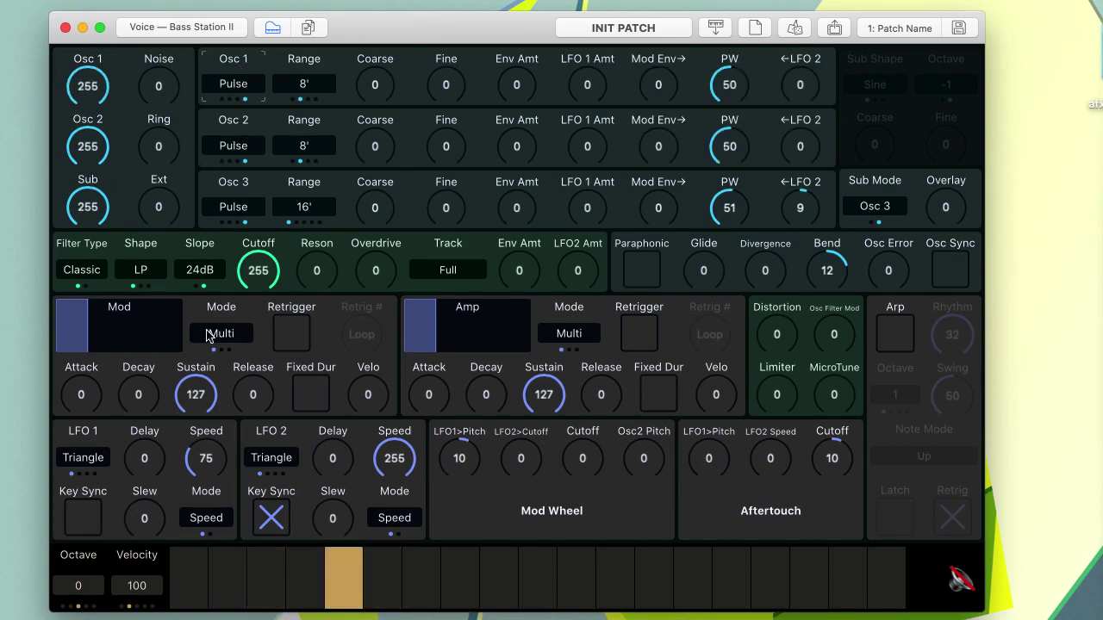
left_click(304, 84)
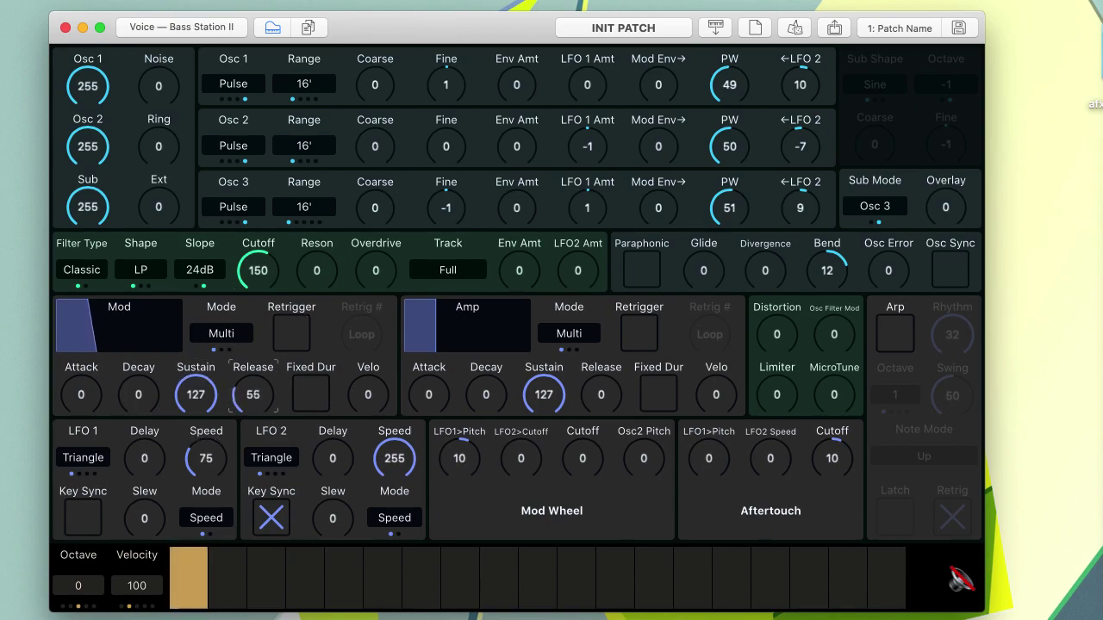
Step: Set Amp Release to 67, filter Env Amt to 40, and the Mod envelope to Decay 29, Sustain 26 and Release 72
left_click_drag(610, 402, 604, 395)
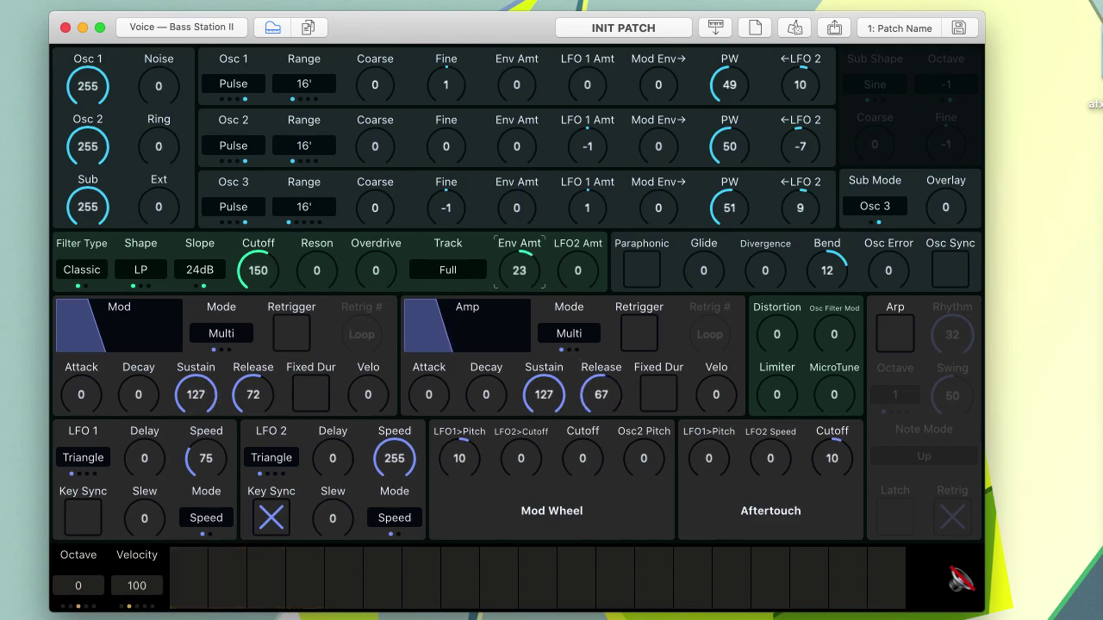
left_click_drag(520, 274, 519, 266)
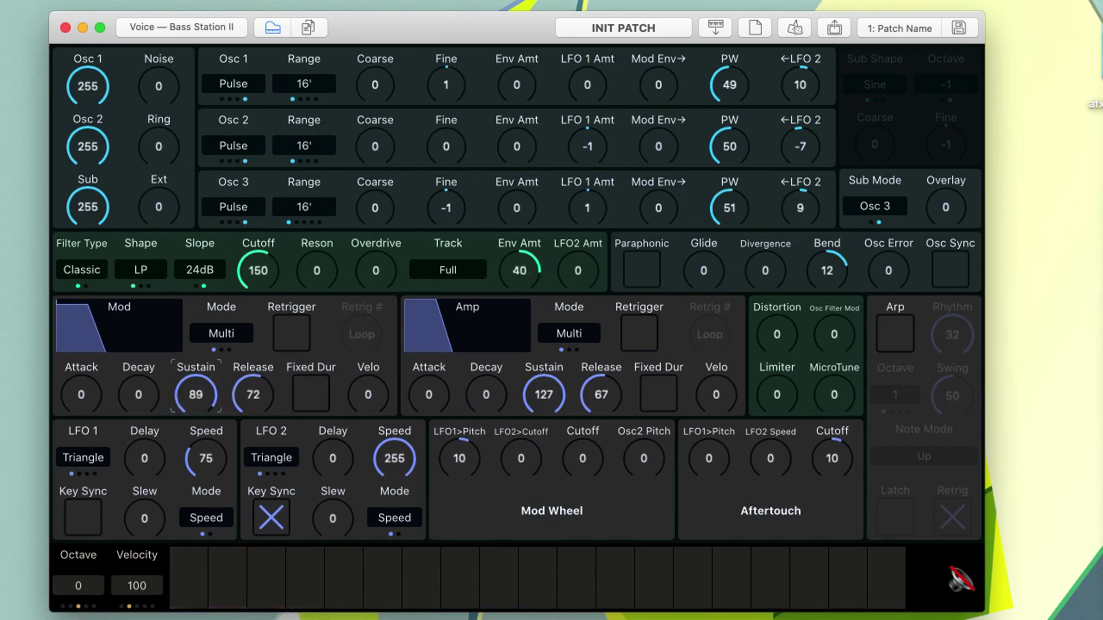
left_click_drag(149, 401, 148, 392)
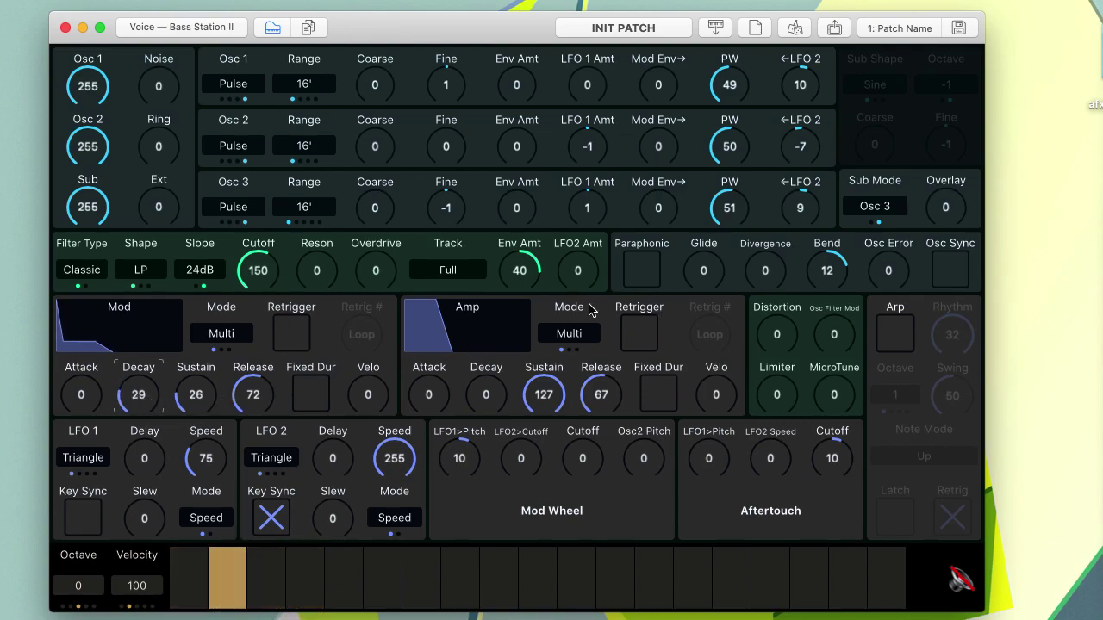
Step: Set the filter Env Amt to 28 and the Mod envelope to Decay 18 and Sustain 24
left_click_drag(520, 269, 519, 274)
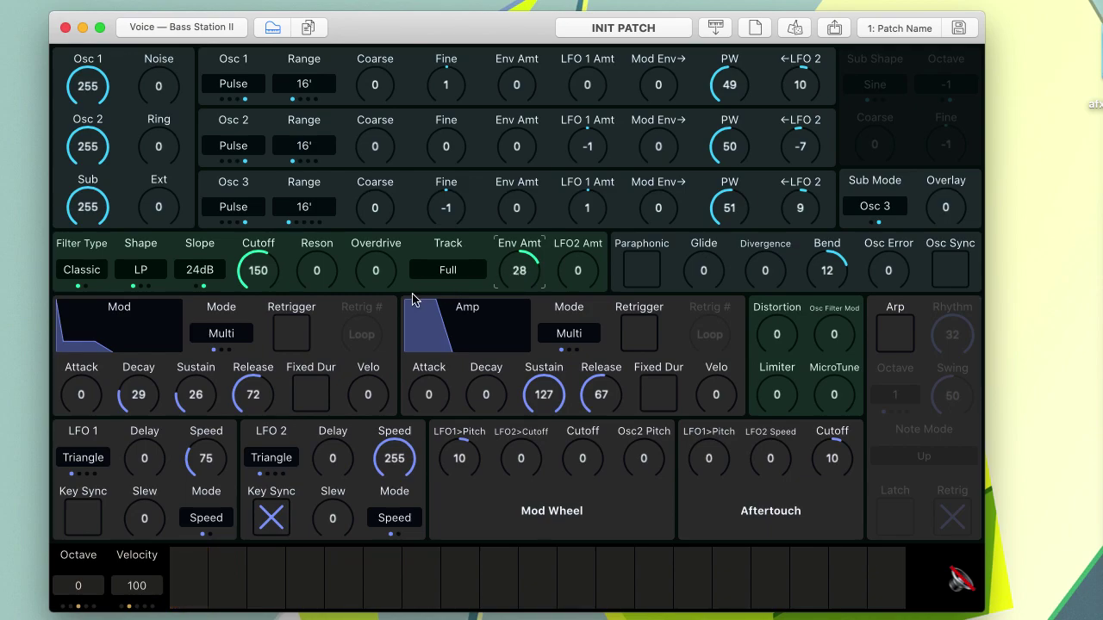
left_click_drag(138, 394, 195, 398)
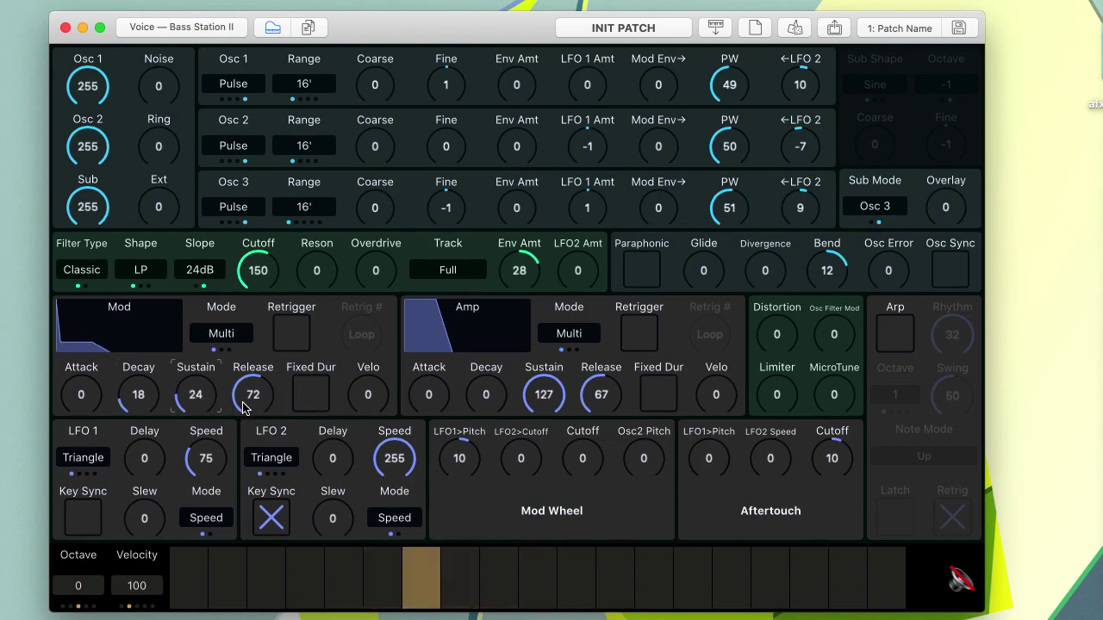
left_click(143, 274)
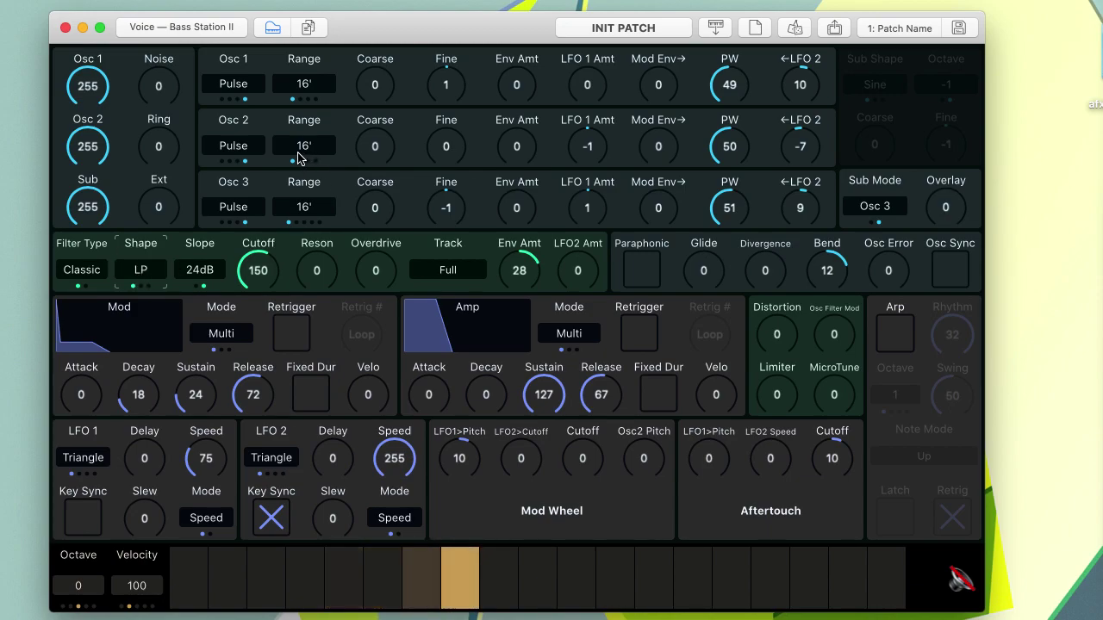
Step: Tune Osc 2 to Coarse 7, and Osc 3 to Coarse 3.8 at 8' range
left_click_drag(374, 149, 375, 128)
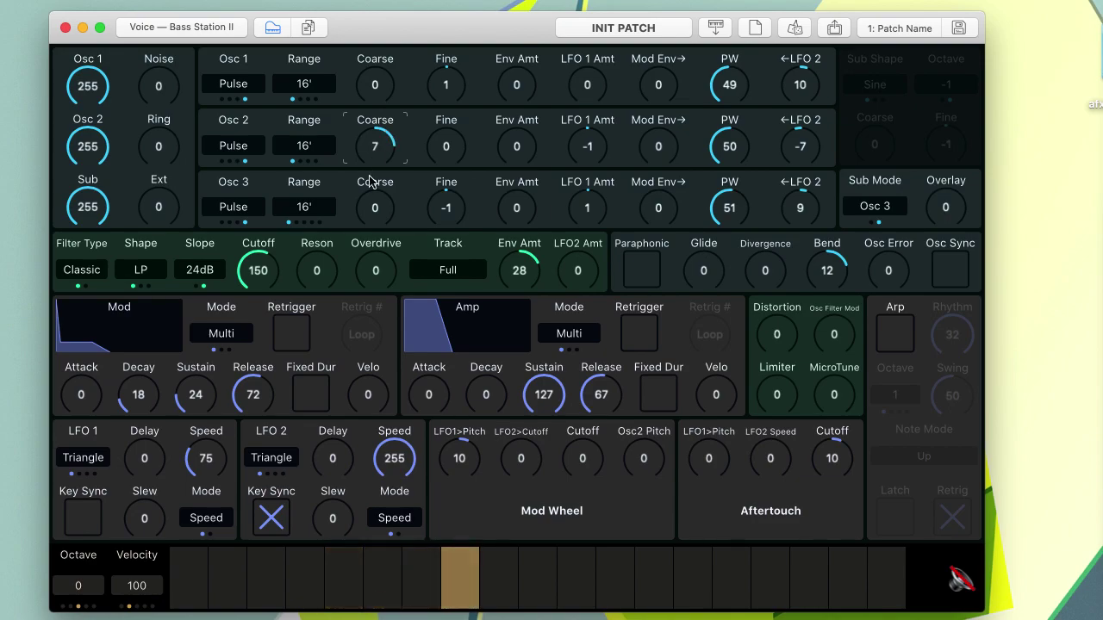
left_click_drag(375, 216, 374, 206)
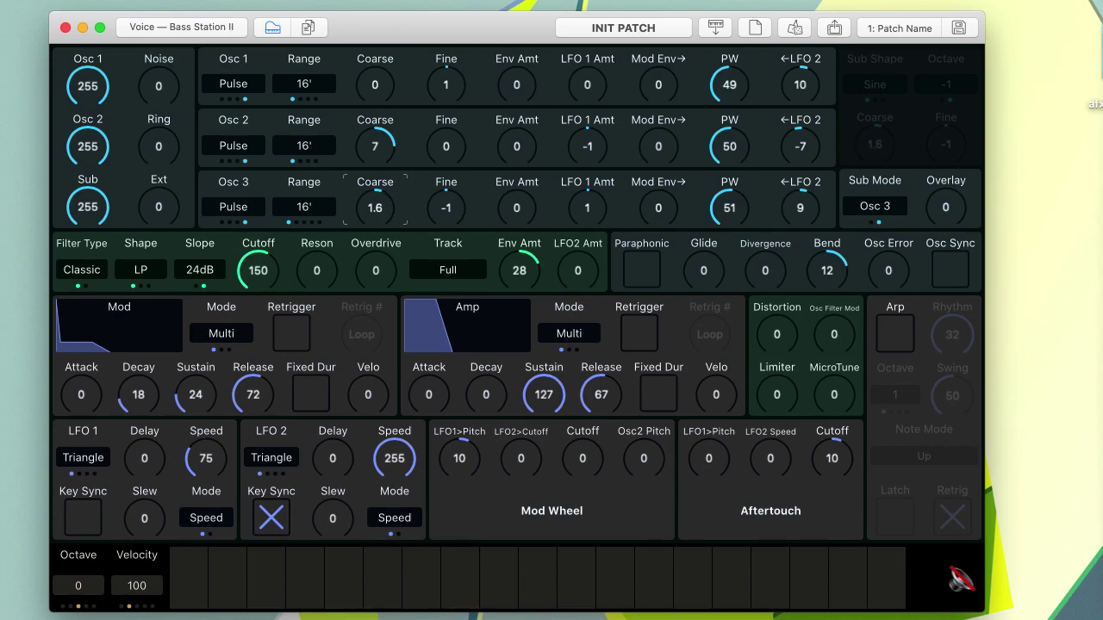
left_click(303, 206)
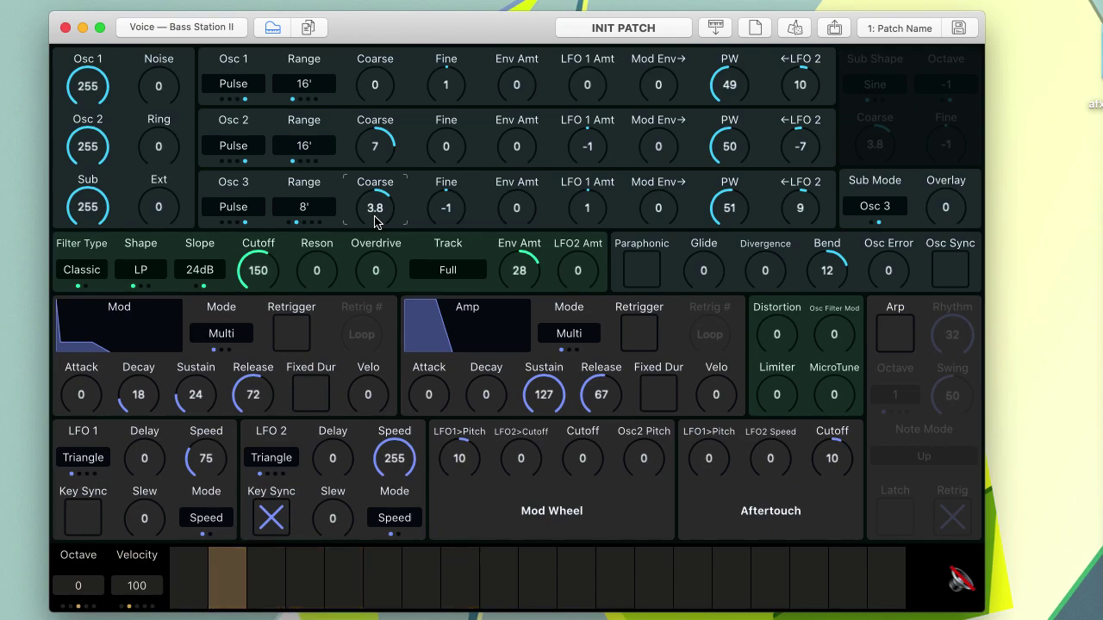
Step: Set all three oscillators to the Saw waveform and the filter Cutoff to 178
left_click(225, 209)
left_click(229, 149)
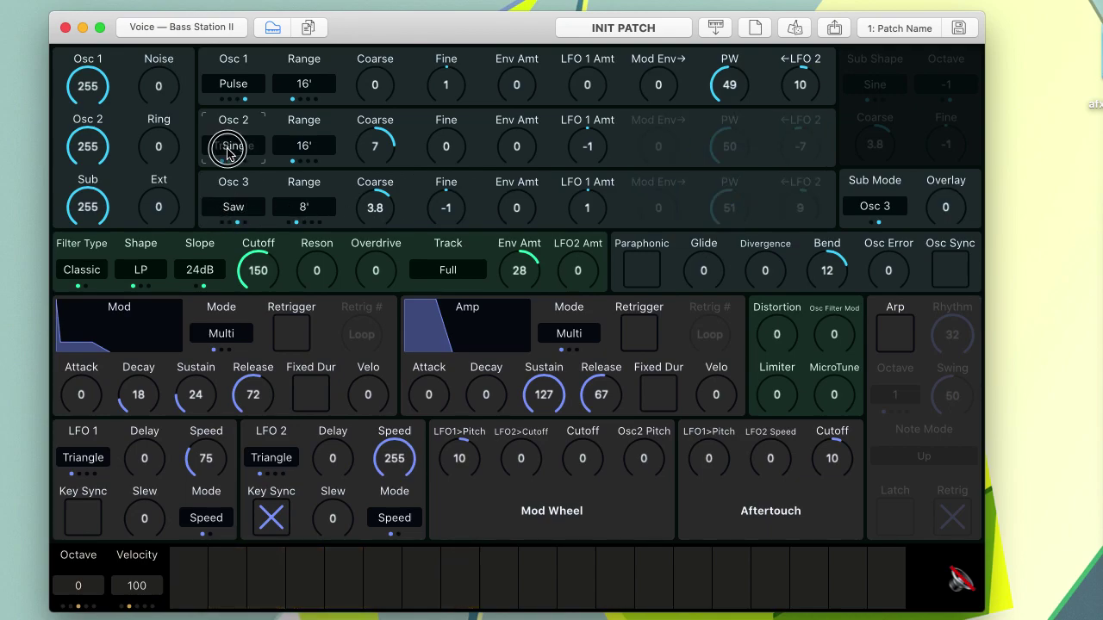
left_click(231, 86)
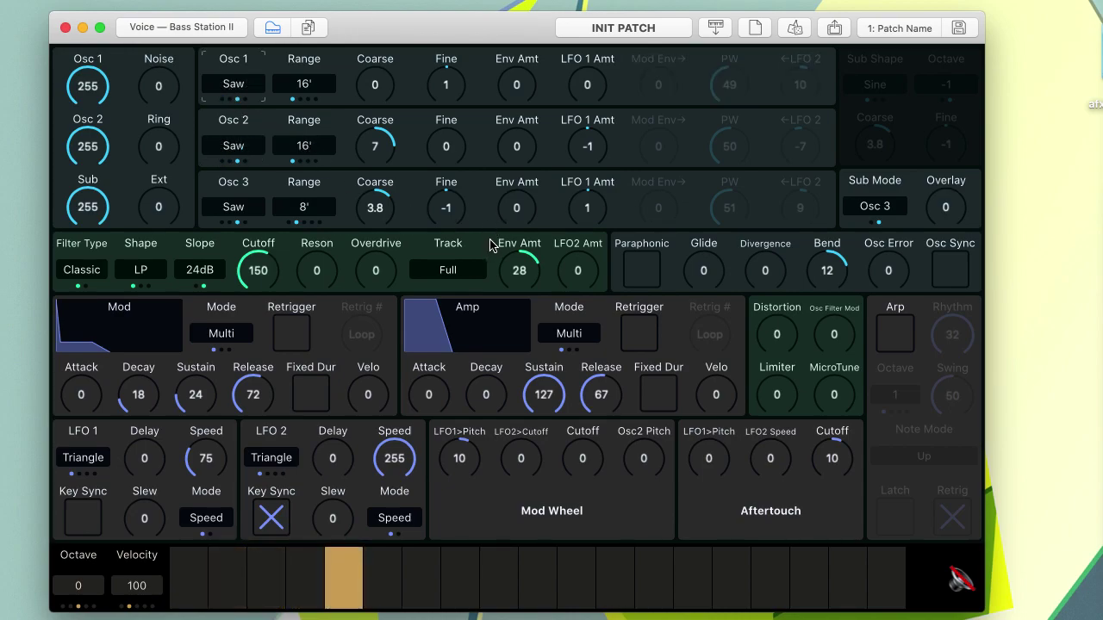
left_click(257, 272)
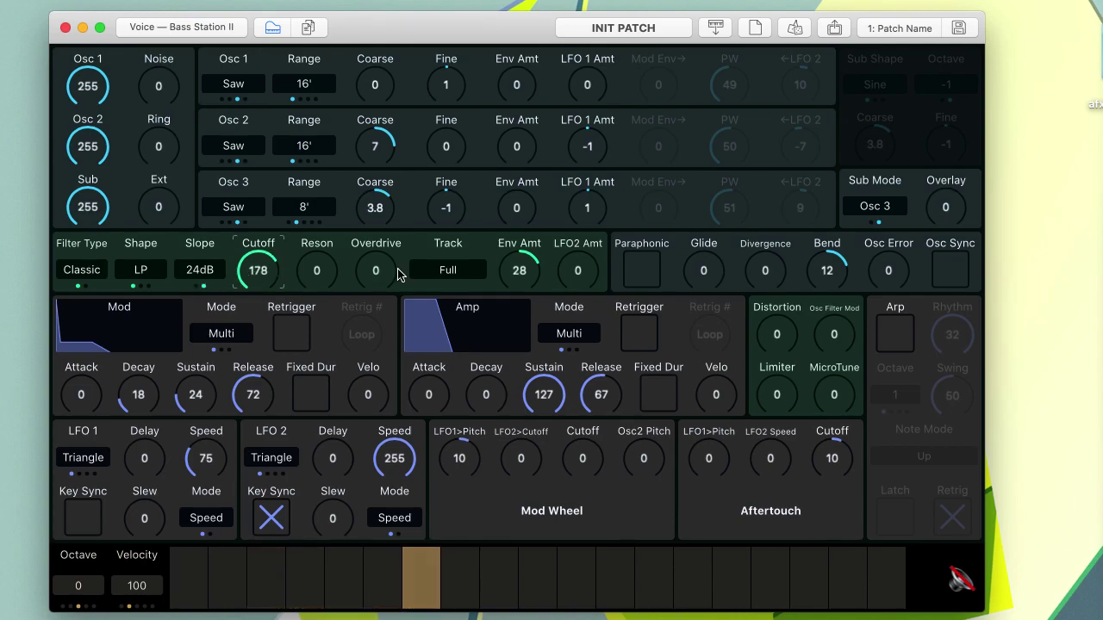
Step: Lower the on-screen keyboard's Octave to -1 and set the Osc 2 range to 8' and the Osc 3 range to 4'
left_click(82, 587)
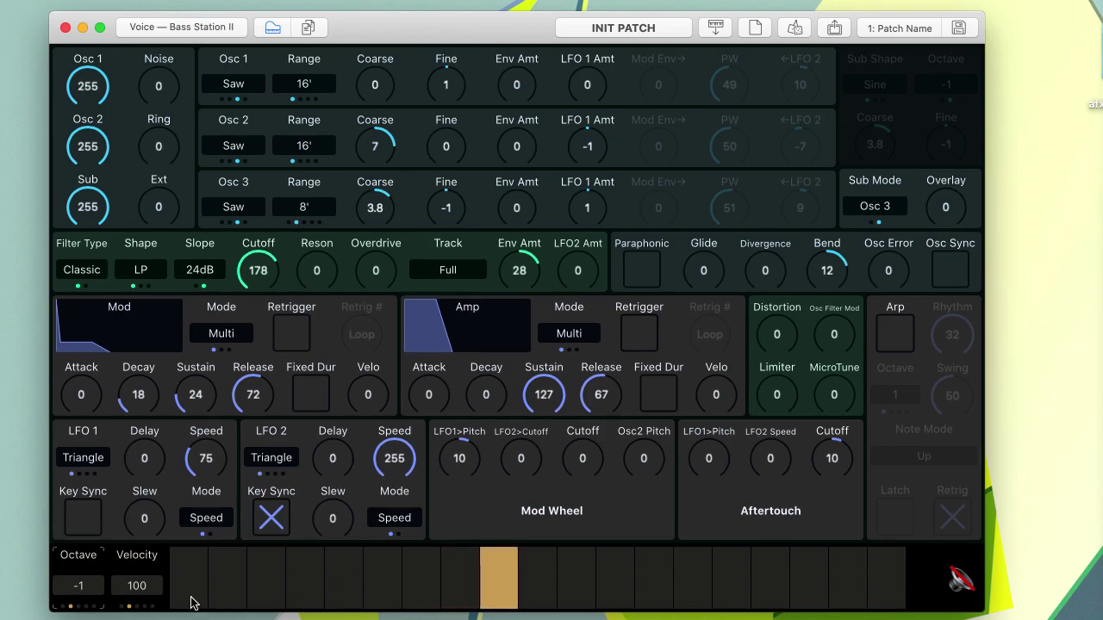
left_click(316, 151)
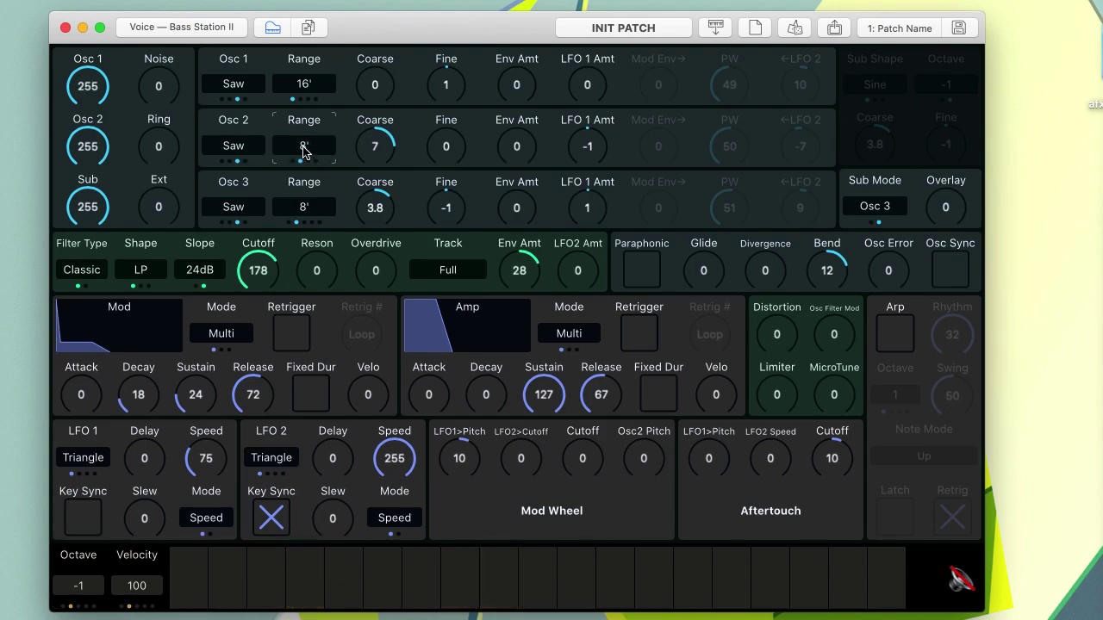
left_click(320, 207)
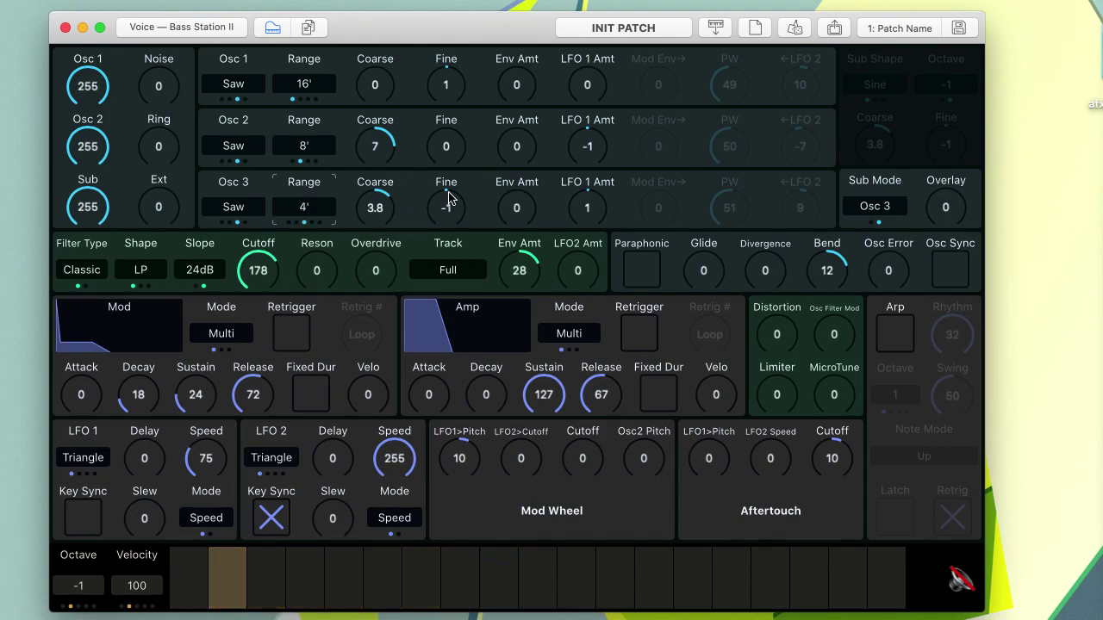
Step: Randomize the whole patch three times in a row
left_click(794, 29)
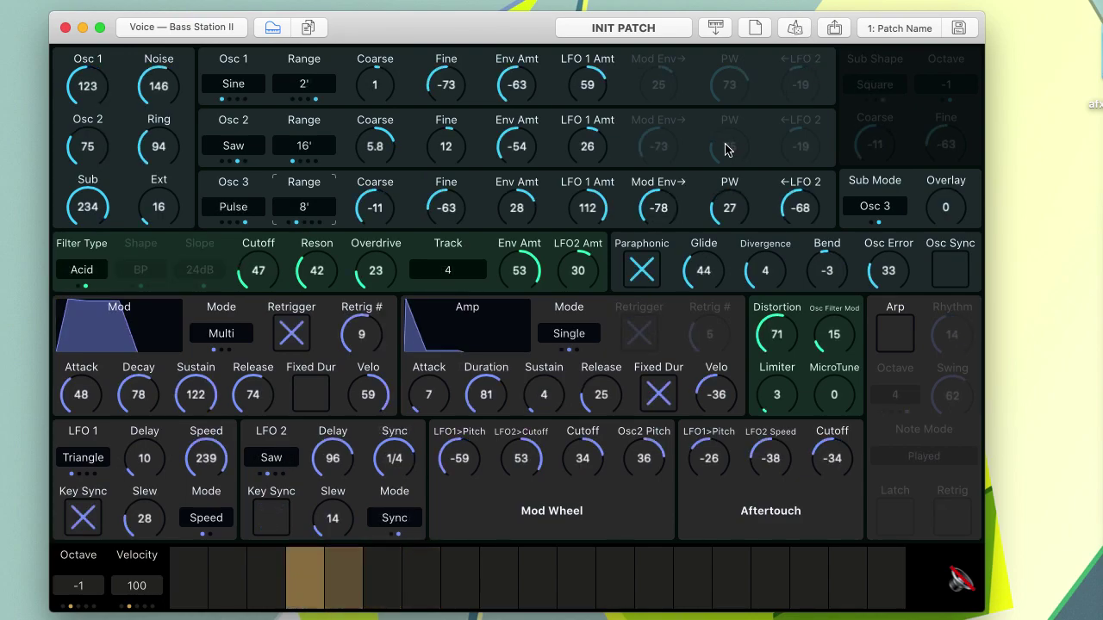
left_click(794, 29)
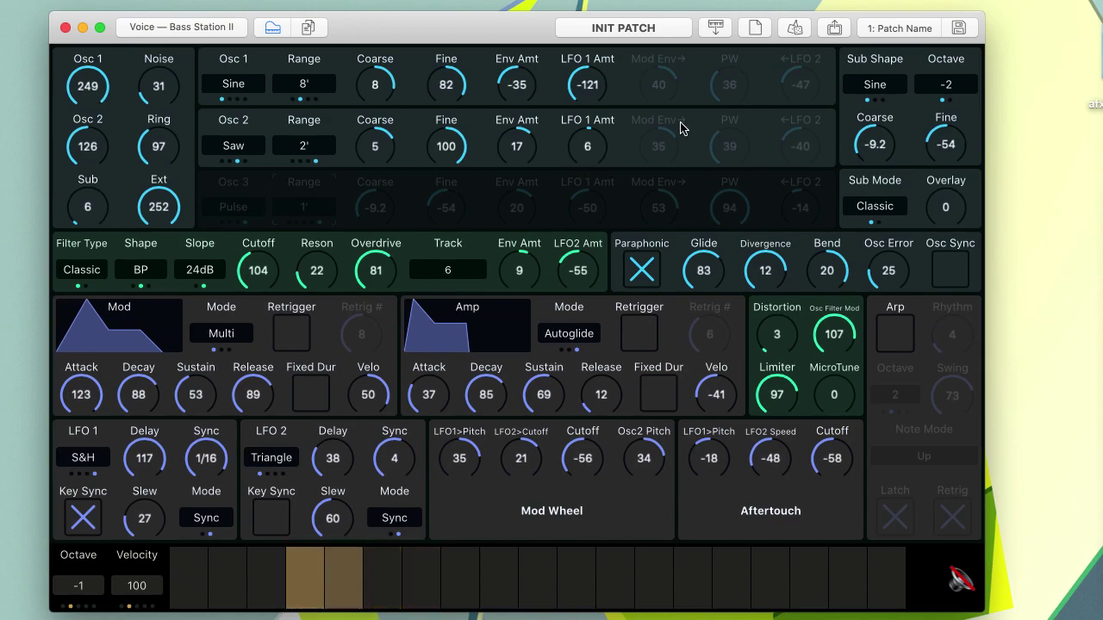
left_click(800, 30)
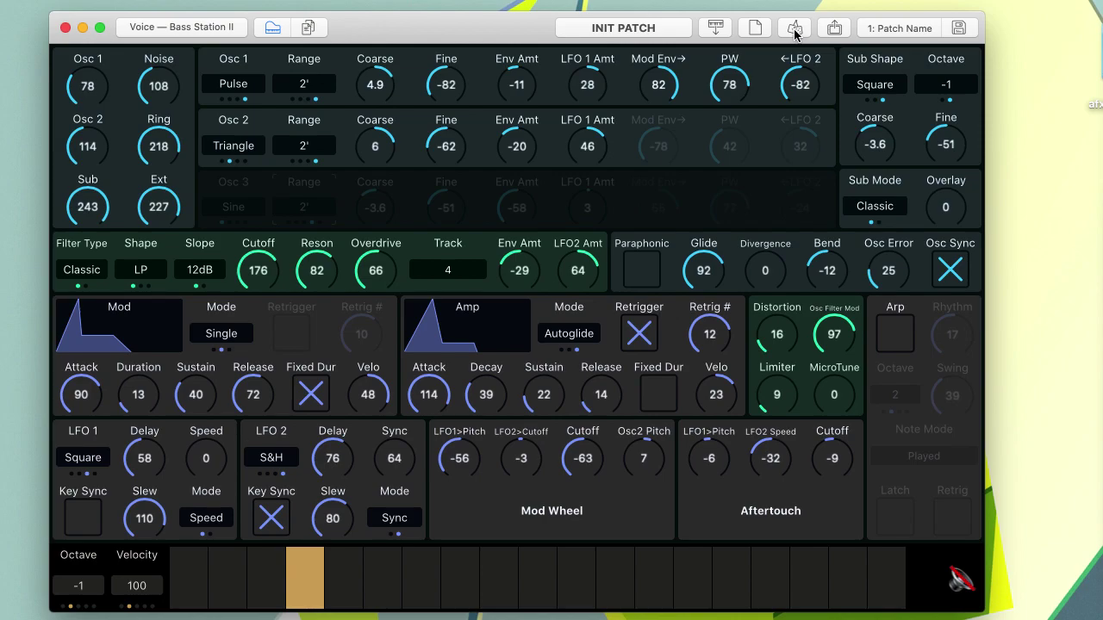
Step: Randomize the whole patch five more times, auditioning the generated sounds
left_click(794, 31)
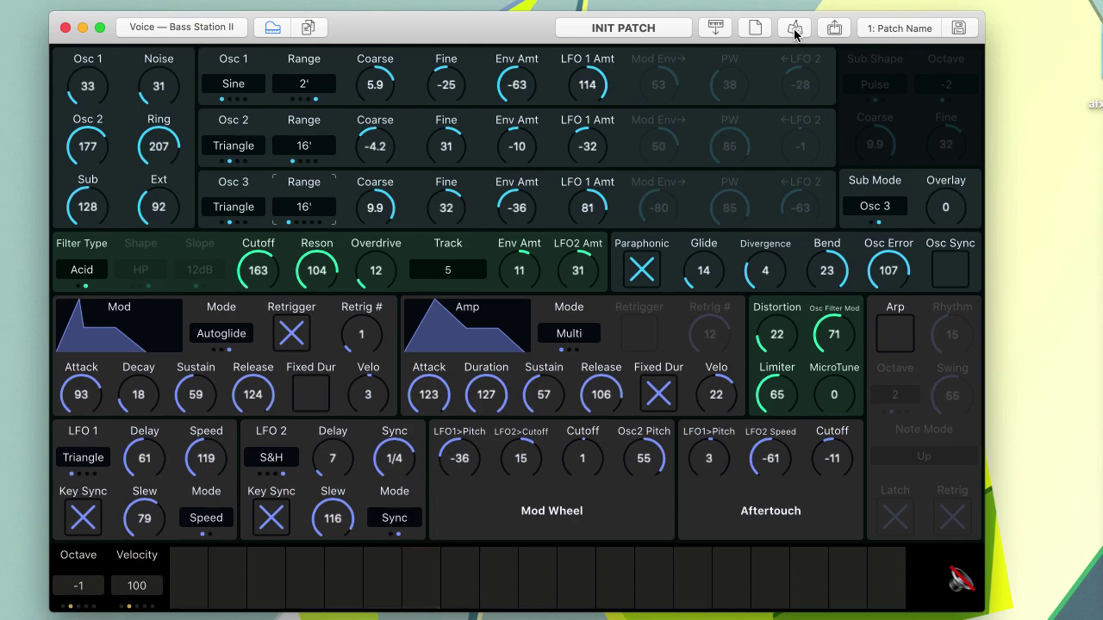
left_click(795, 31)
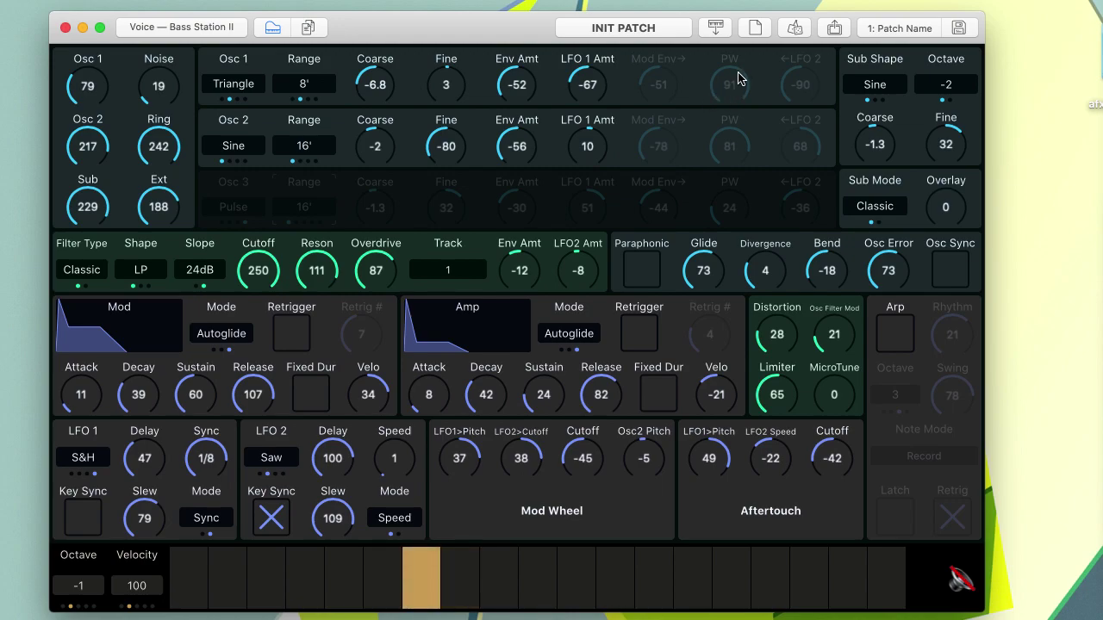
left_click(795, 31)
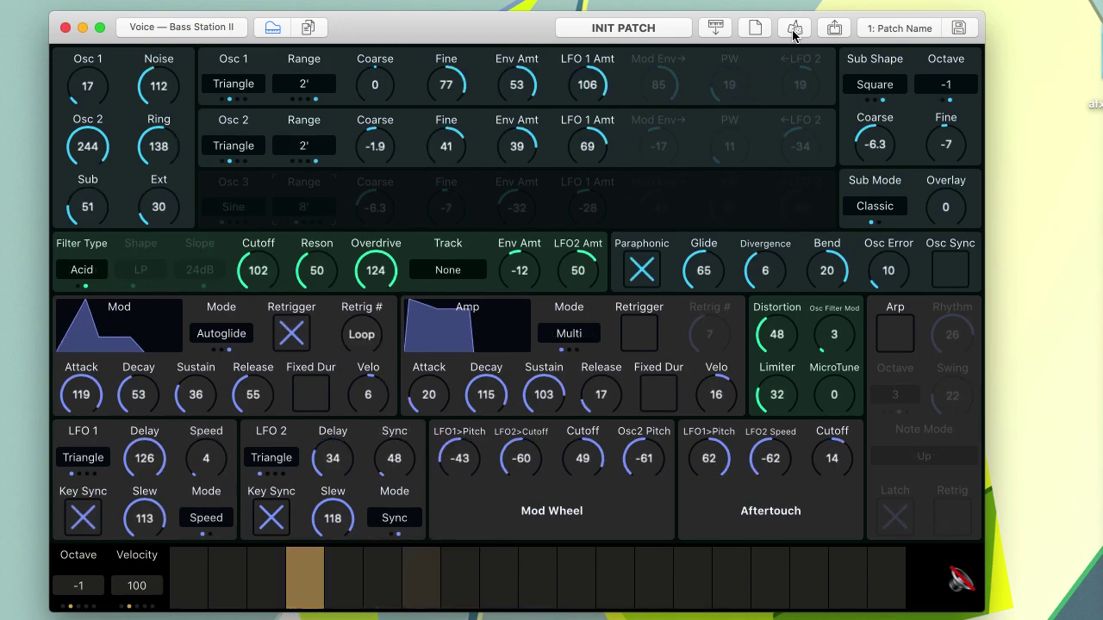
left_click(794, 31)
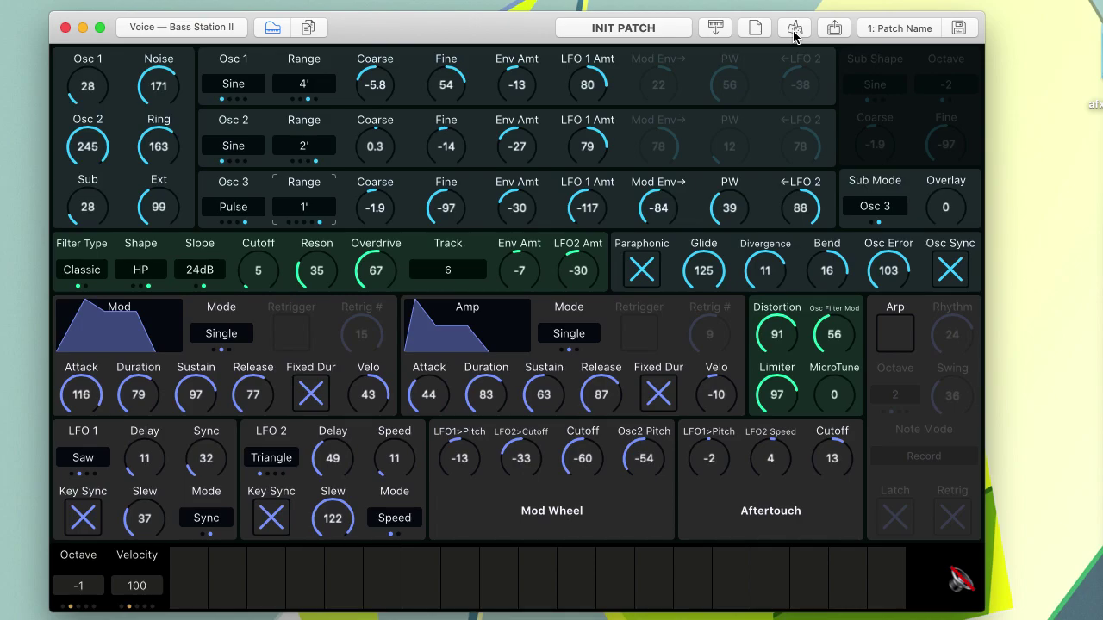
left_click(793, 30)
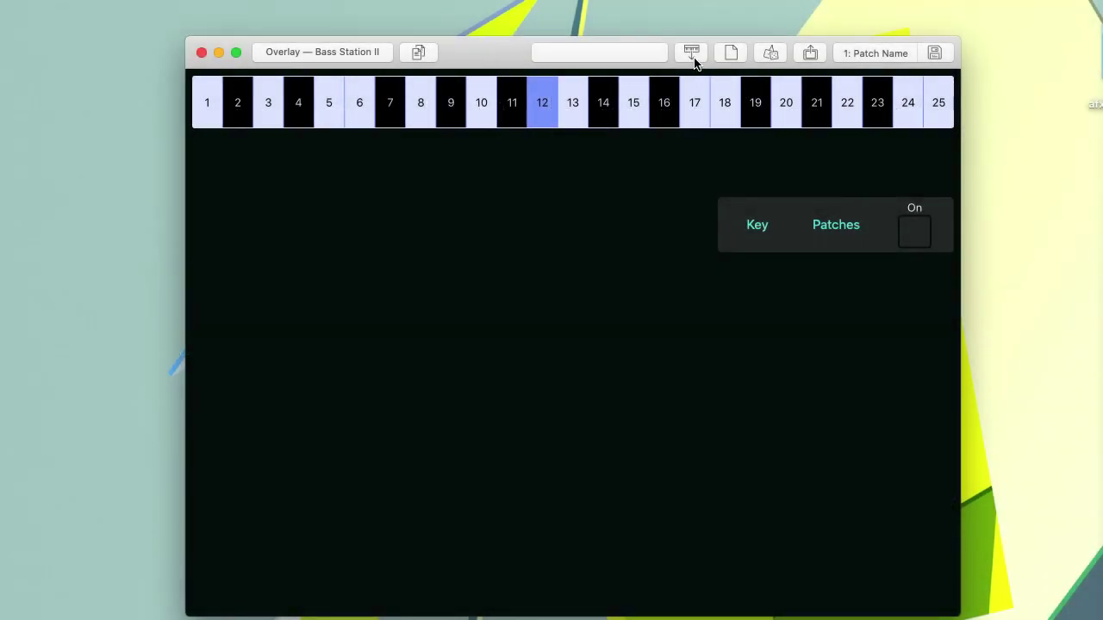
Step: Fetch the overlay from the synth and step through keys 1 to 8 to audition their patches
left_click(692, 54)
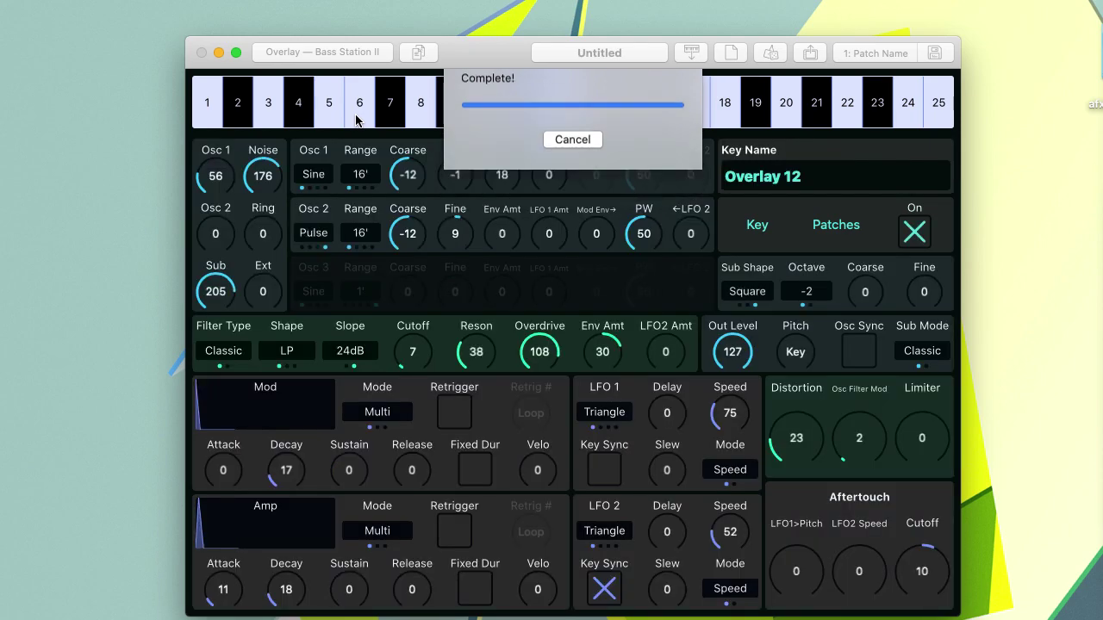
left_click(206, 108)
left_click(239, 105)
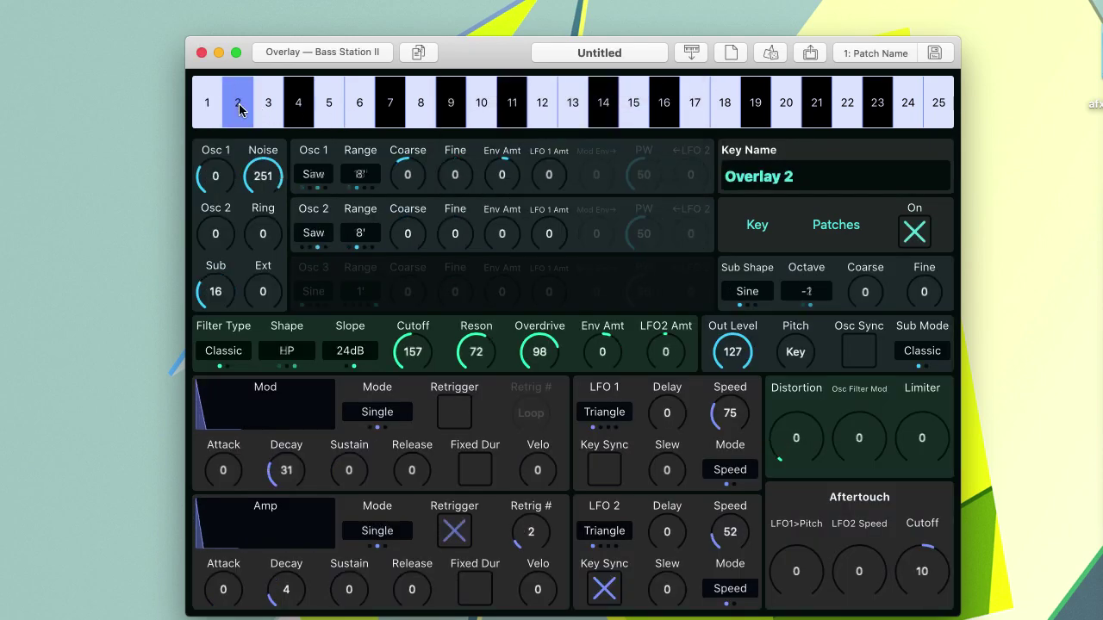
left_click(263, 107)
left_click(297, 109)
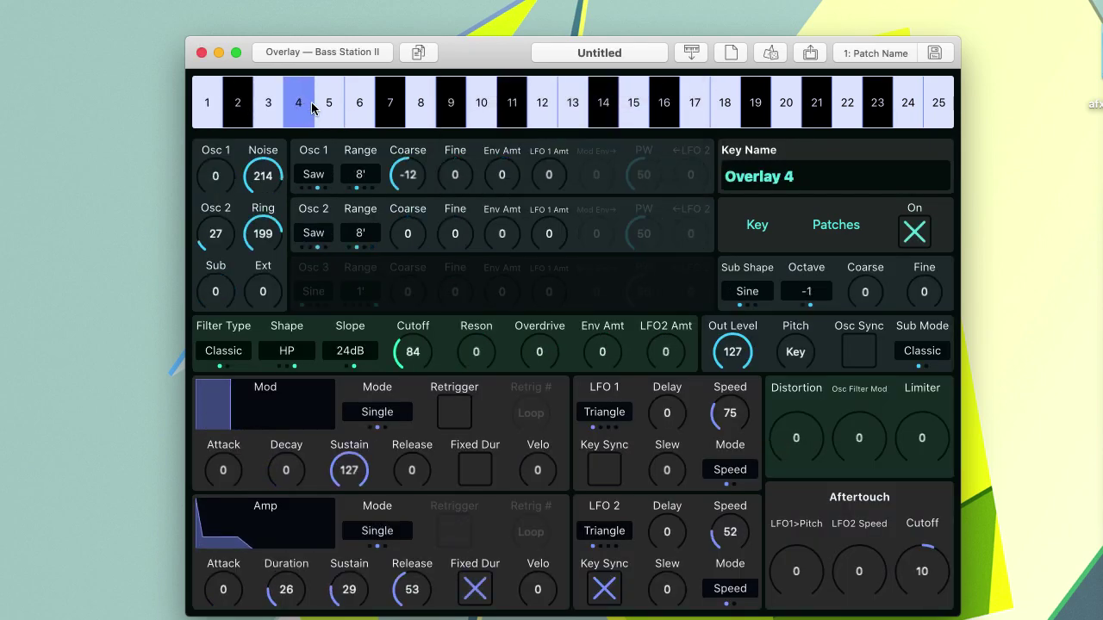
left_click(328, 108)
left_click(360, 107)
left_click(389, 108)
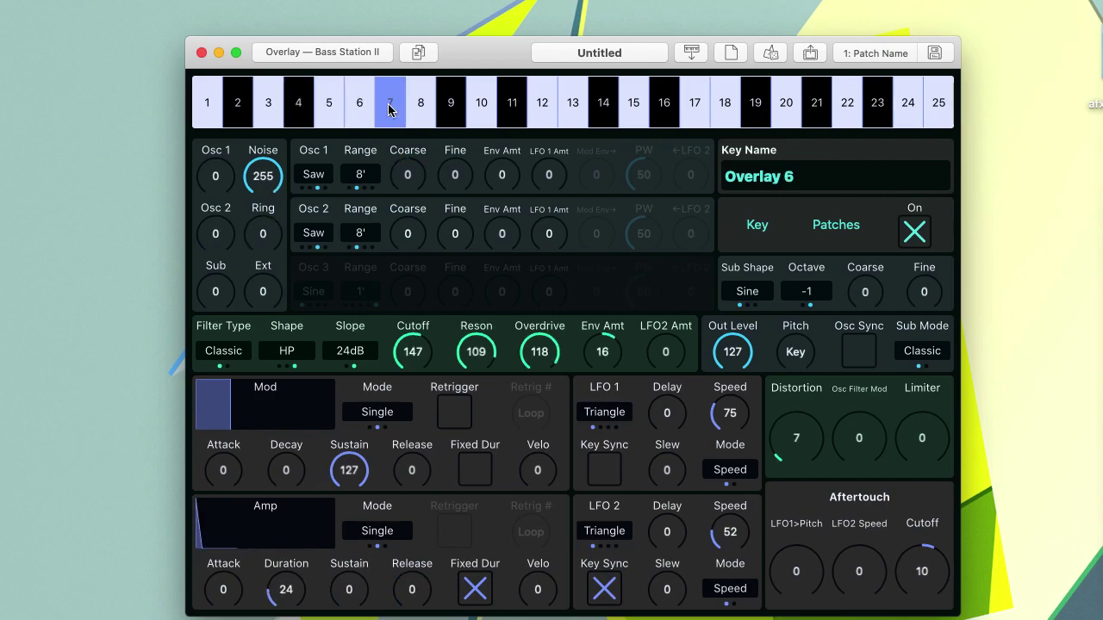
left_click(423, 108)
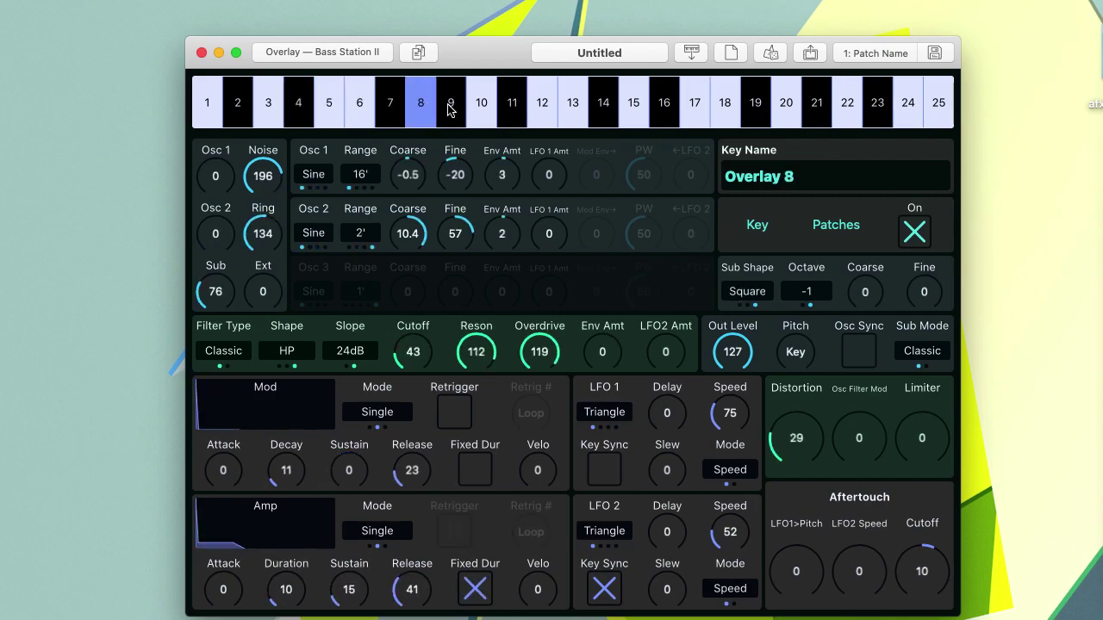
Step: Step through overlay keys 9 to 17, auditioning and examining the settings of each one
left_click(450, 109)
left_click(485, 107)
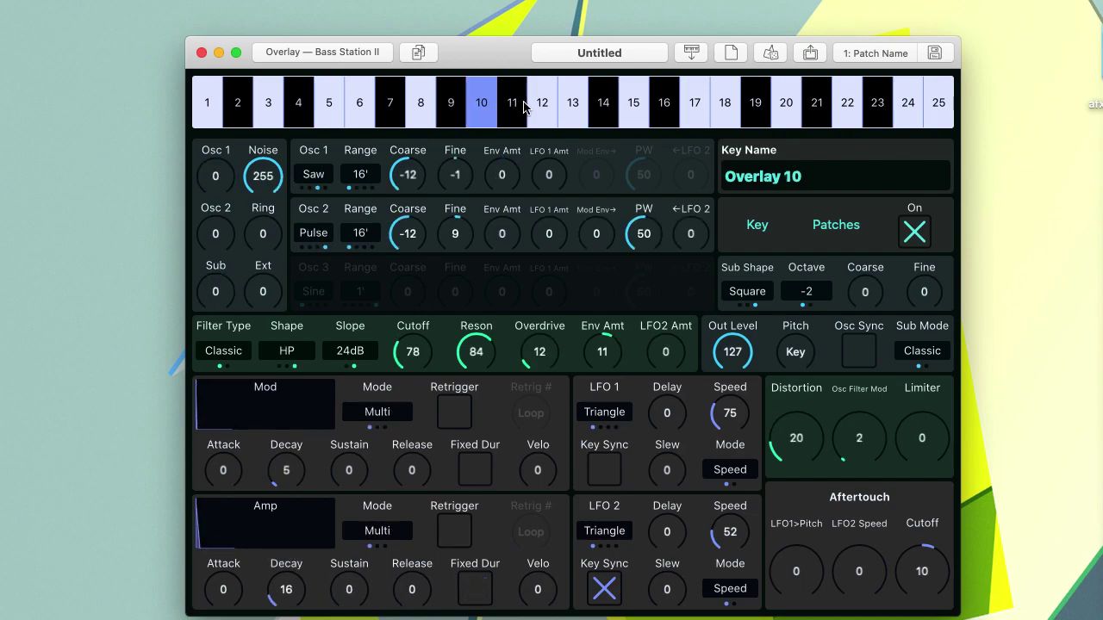
left_click(513, 105)
left_click(542, 105)
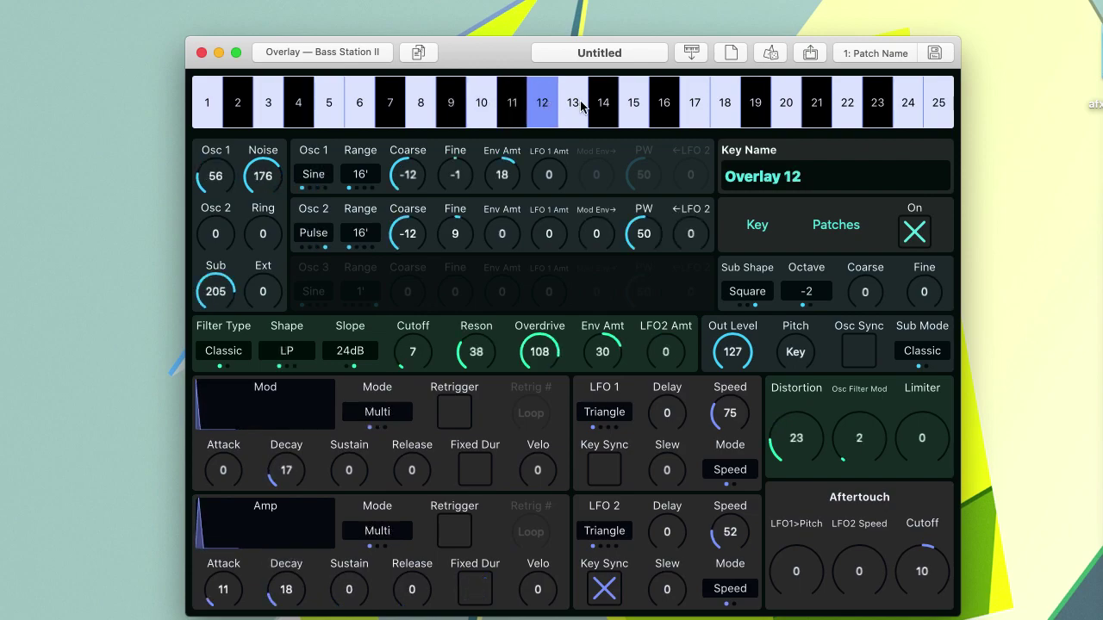
left_click(572, 105)
left_click(603, 104)
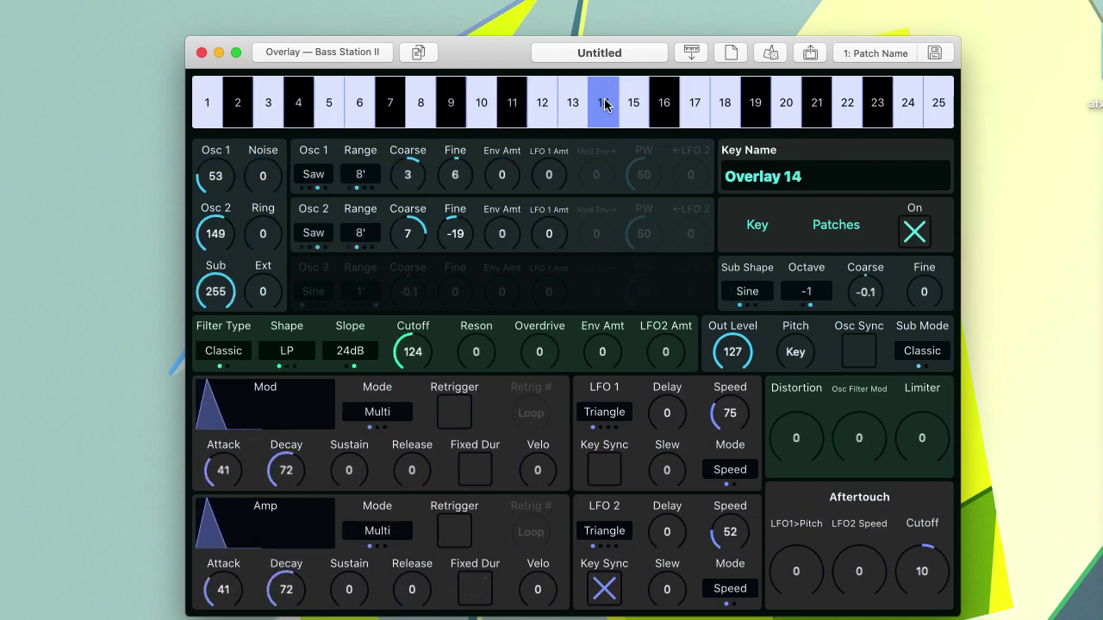
left_click(633, 105)
left_click(664, 104)
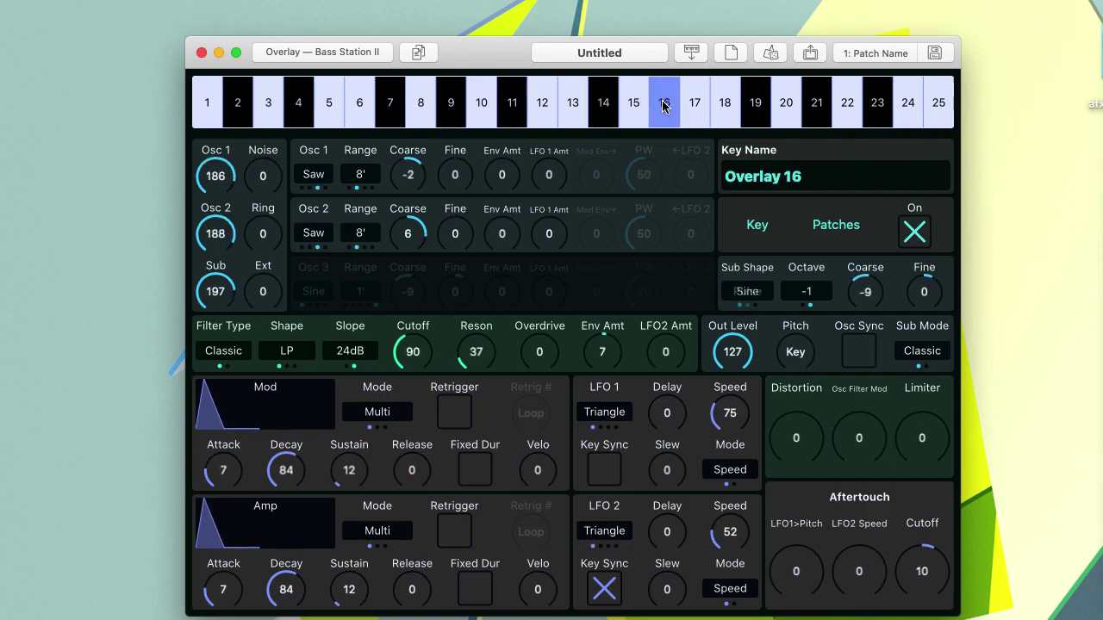
left_click(694, 107)
Step: Select overlay key 18 and copy its patch
left_click(724, 105)
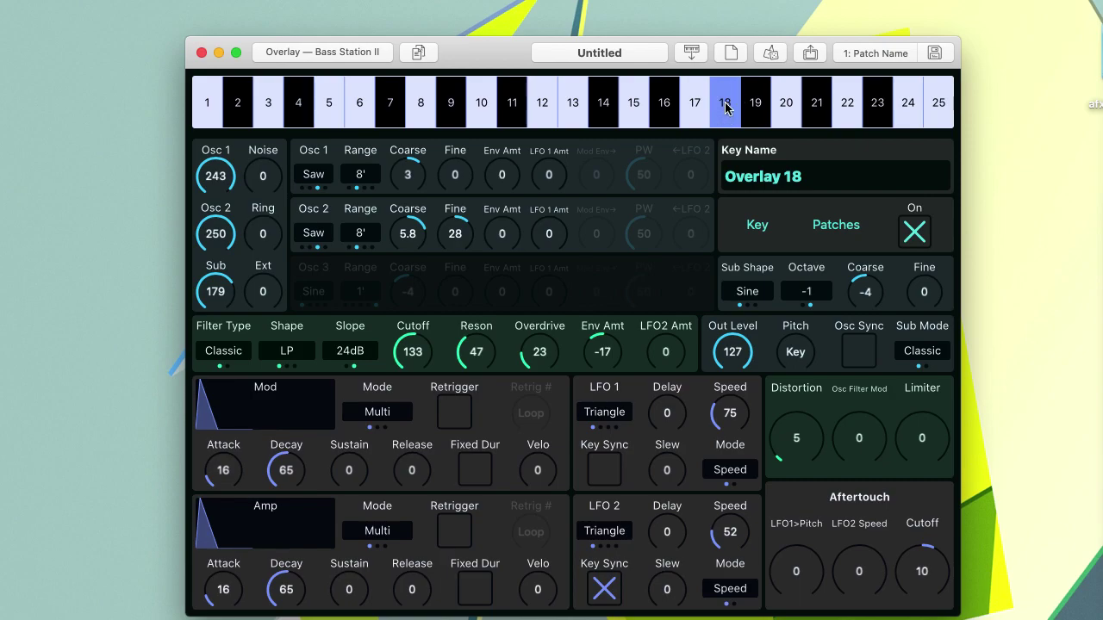
right_click(752, 222)
left_click(771, 229)
Step: Paste the copied key patch onto overlay key 13 and audition it
left_click(517, 105)
left_click(544, 105)
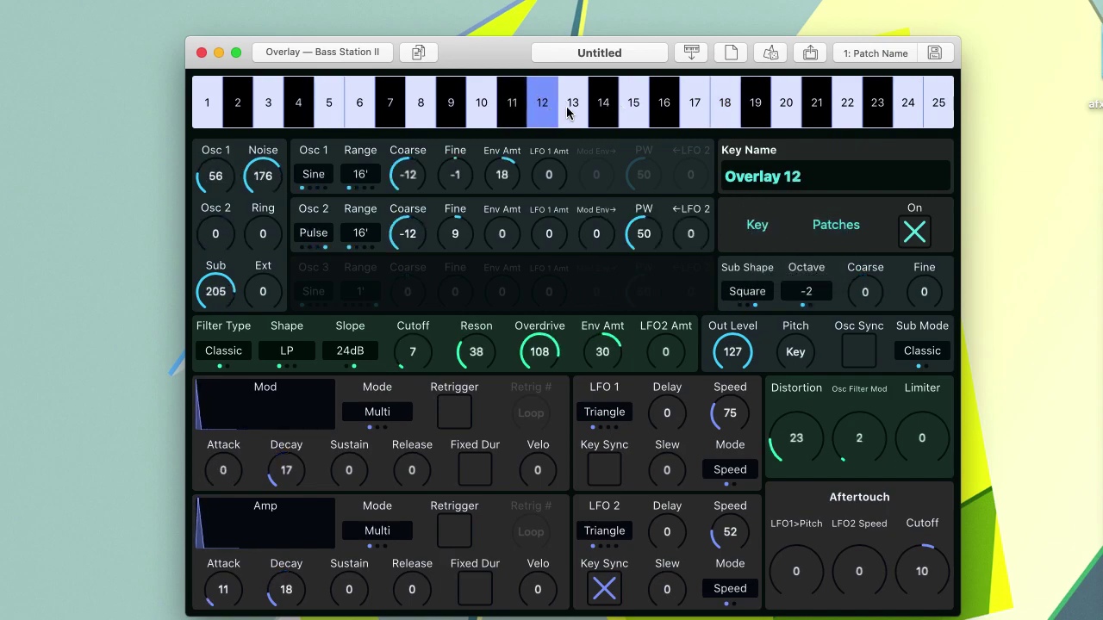
left_click(575, 105)
left_click(600, 111)
left_click(572, 107)
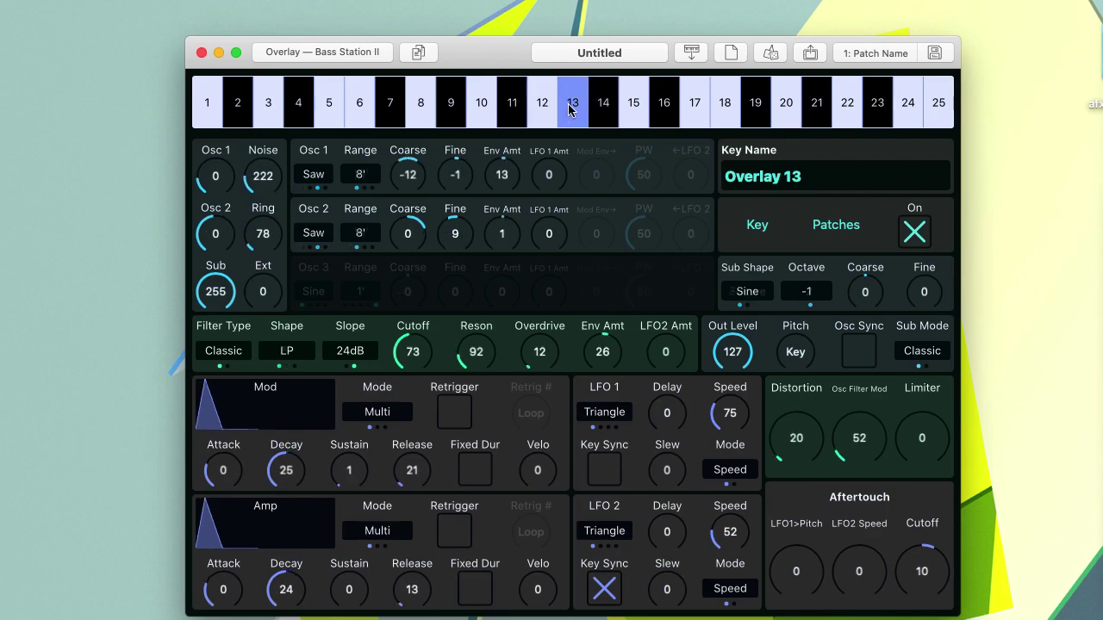
left_click(840, 231)
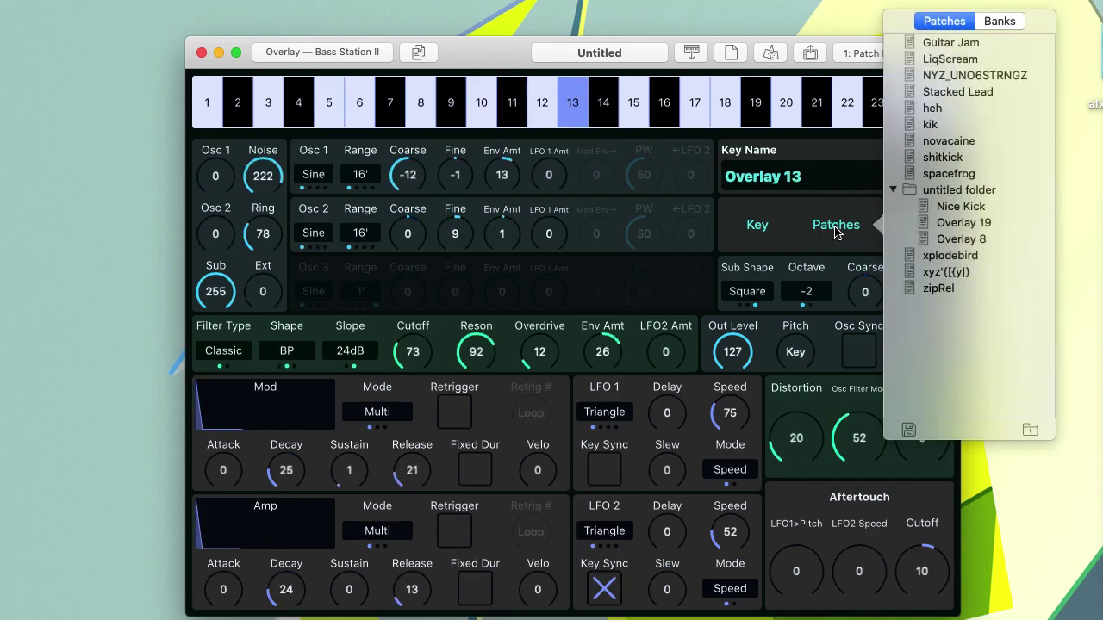
left_click(778, 227)
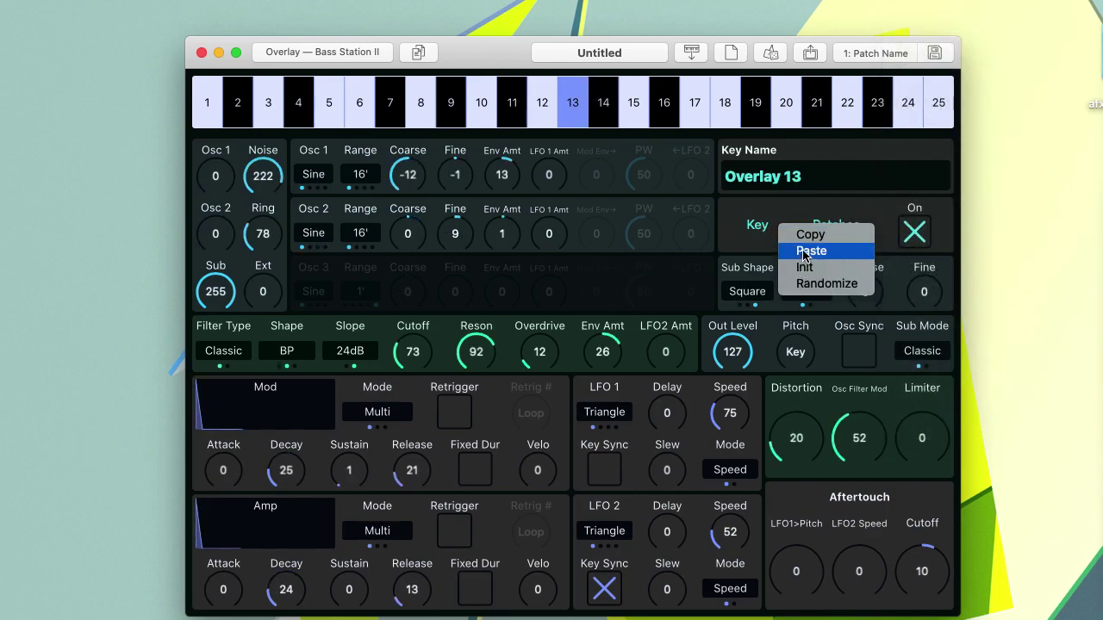
left_click(613, 179)
left_click(571, 109)
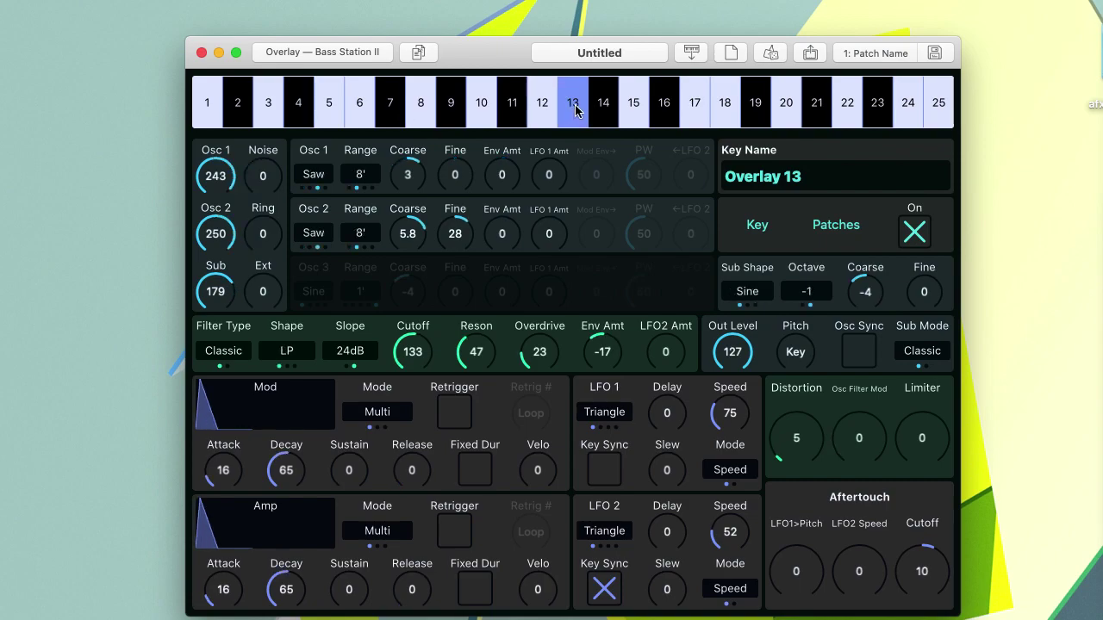
left_click(590, 107)
left_click(575, 107)
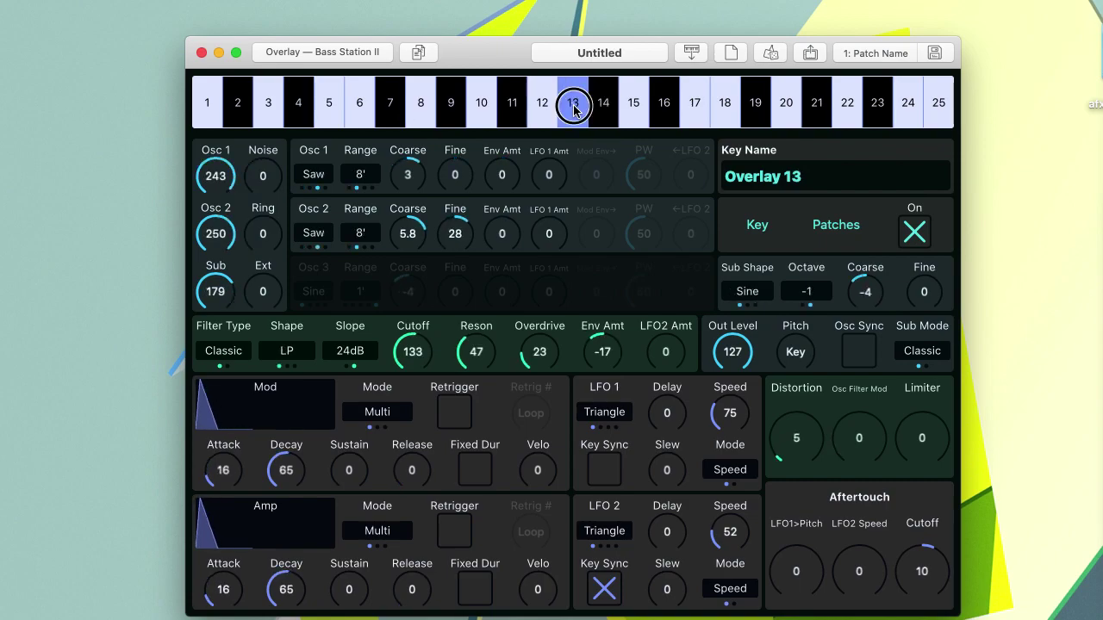
left_click(574, 109)
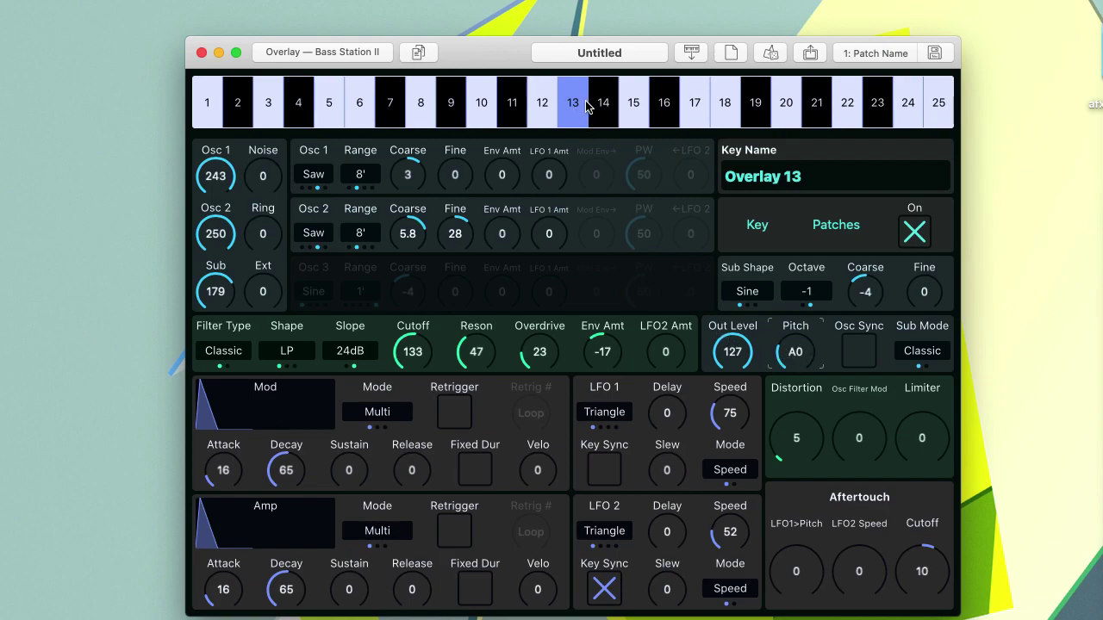
Step: Tune overlay key 13's Pitch to D#3, comparing it with key 14
left_click_drag(798, 360, 798, 328)
left_click(573, 104)
left_click_drag(798, 358, 798, 378)
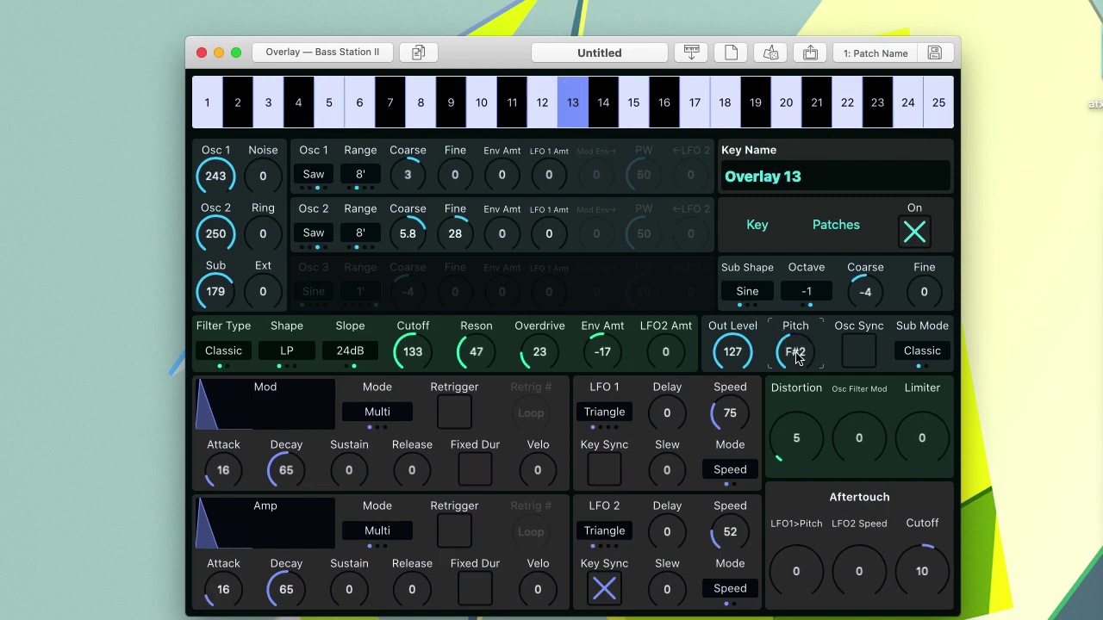
left_click(601, 107)
left_click(575, 105)
left_click(573, 107)
left_click(603, 106)
left_click(575, 106)
left_click(601, 104)
left_click(561, 111)
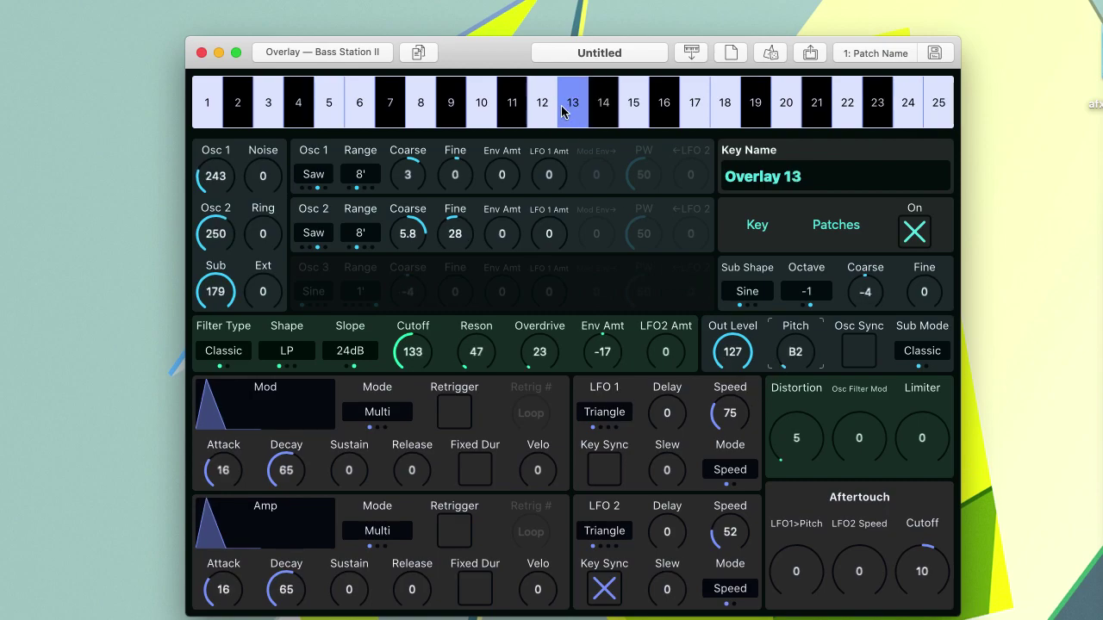
left_click_drag(793, 360, 793, 345)
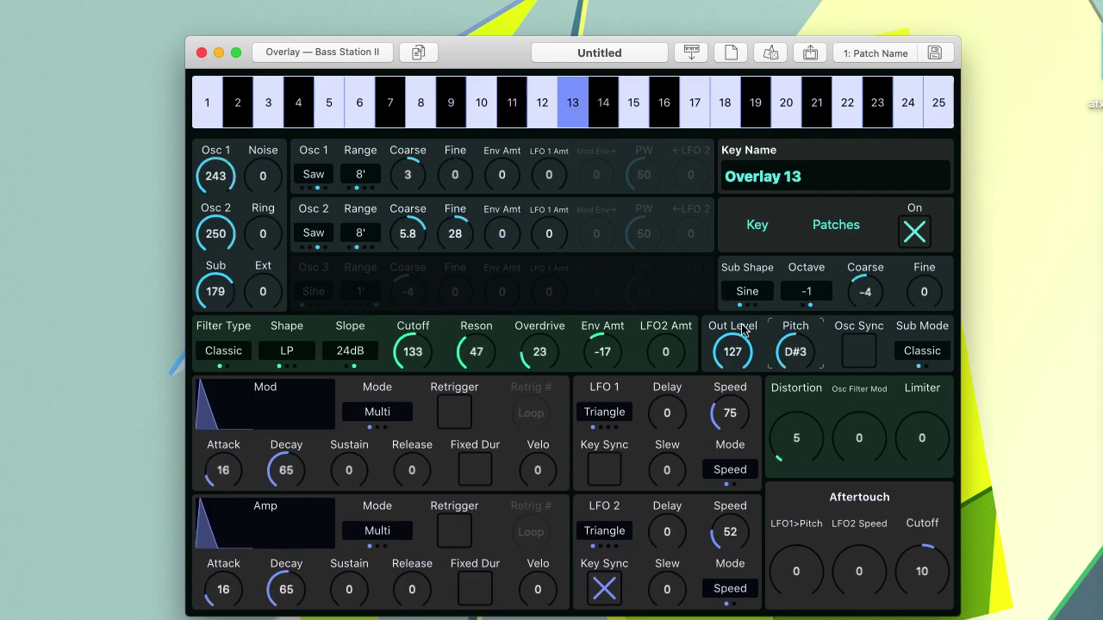
left_click(603, 104)
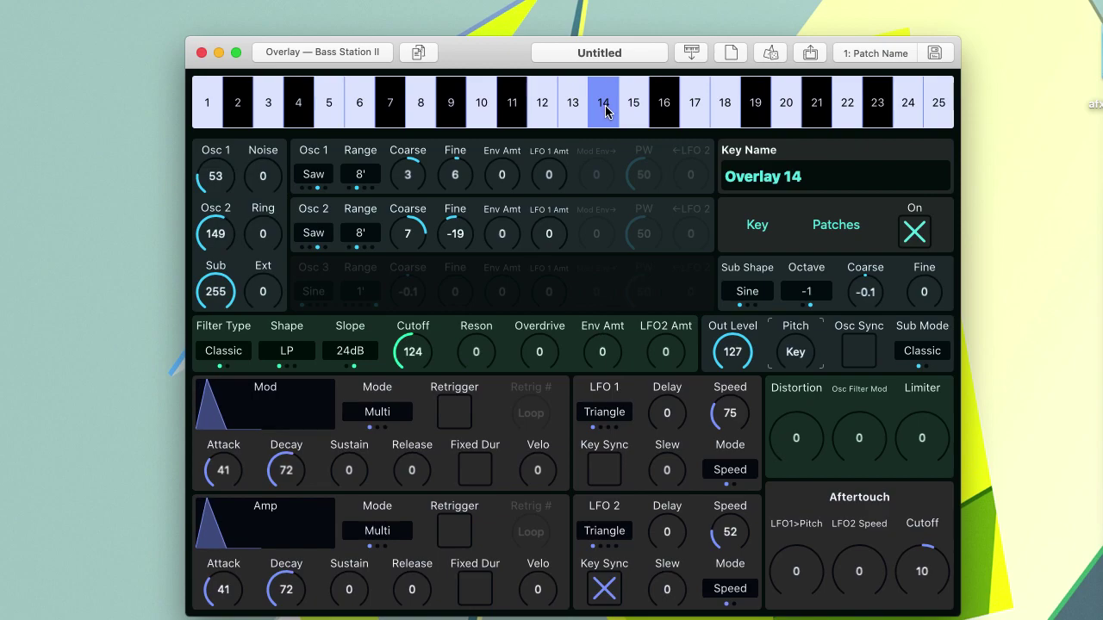
Step: Set overlay key 13's filter Reson to 80 and Cutoff to 119
left_click(579, 110)
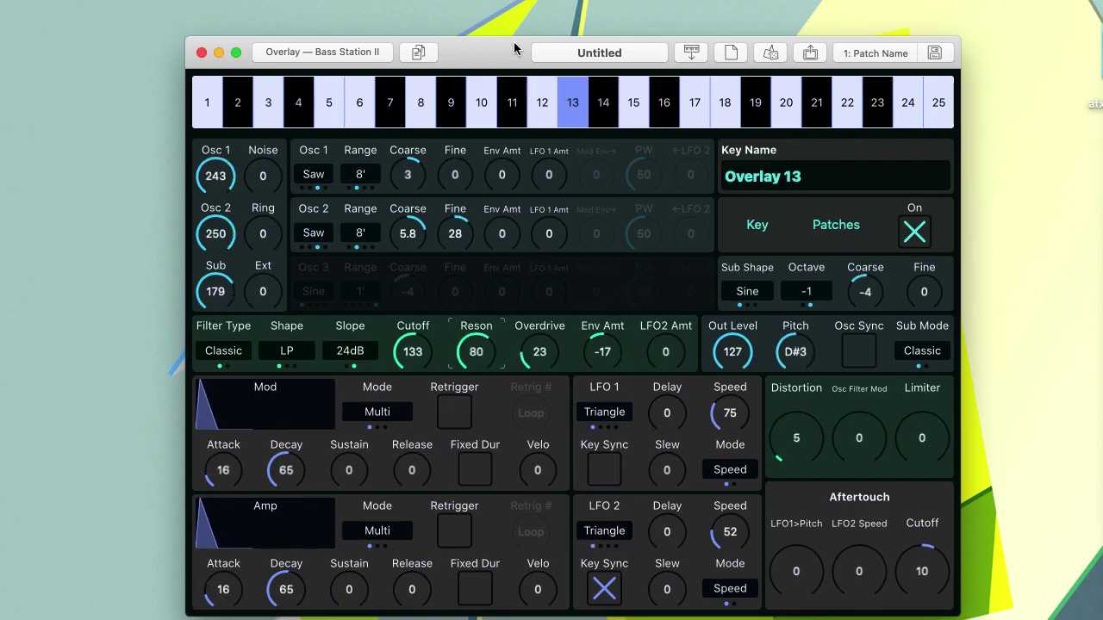
left_click(572, 104)
left_click(574, 105)
Step: Switch key 13's Sub Mode to Osc 3, set Osc 3 to Saw, 16' and Coarse -2.8, Sub level to 218, and Osc 2 Coarse to 7
left_click(923, 351)
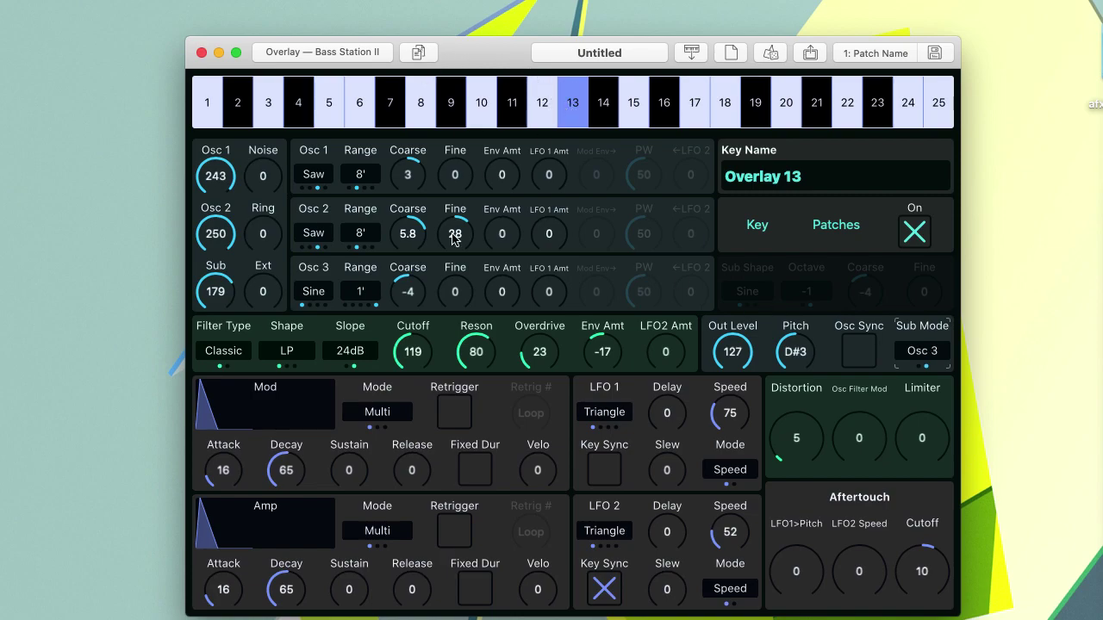
left_click(368, 298)
left_click(573, 104)
left_click(578, 111)
left_click(573, 109)
left_click(573, 103)
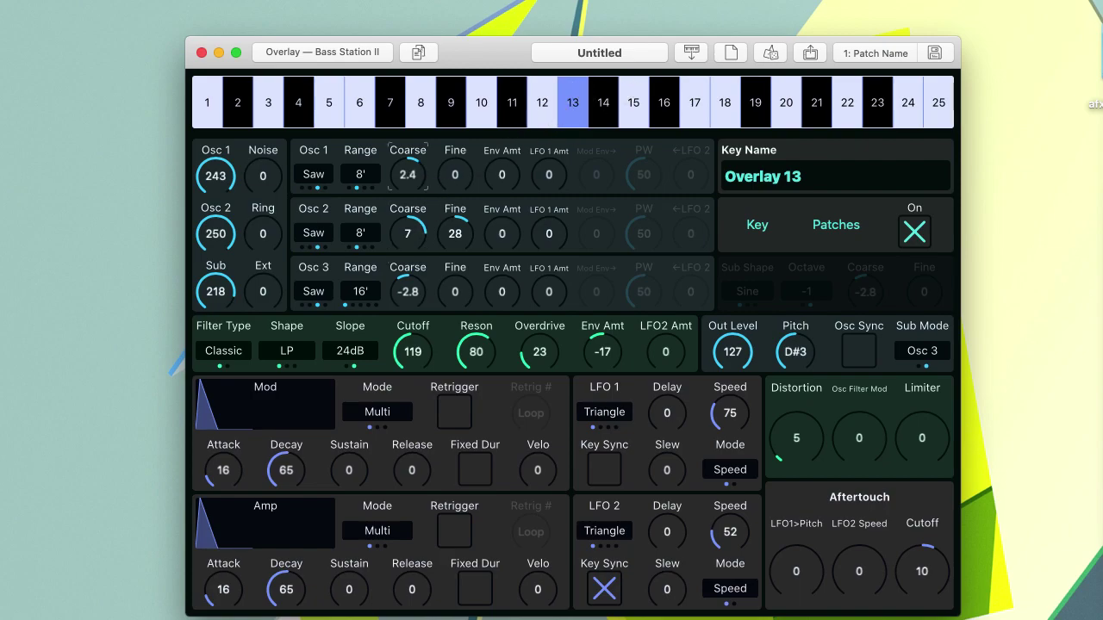
Step: Set key 13's Osc 1 Coarse to 2.3, filter Shape to BP and Cutoff to 111, and compare it with the neighbouring keys
left_click(575, 102)
left_click(571, 104)
left_click(569, 114)
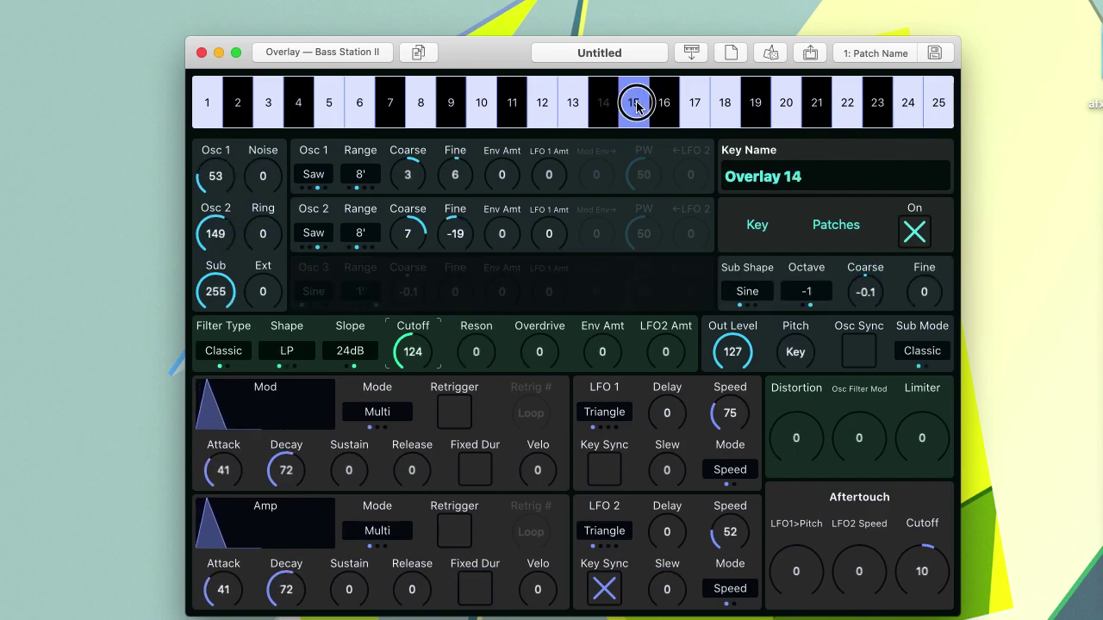
left_click(581, 109)
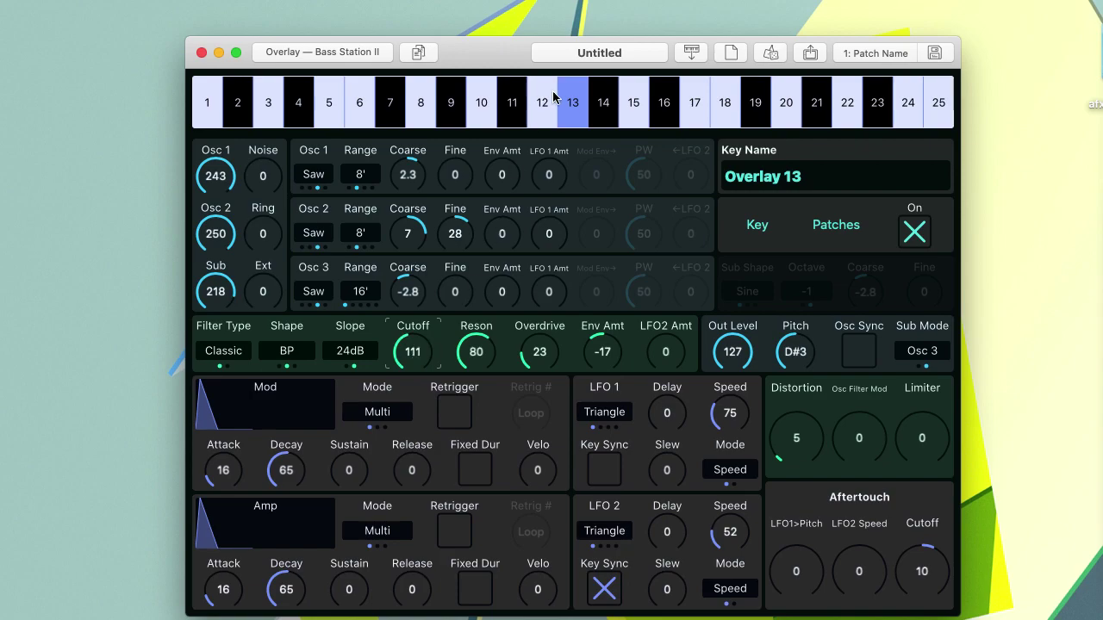
Step: Step down through overlay keys 11 to 4 and back to key 5, auditioning each one's patch
left_click(510, 104)
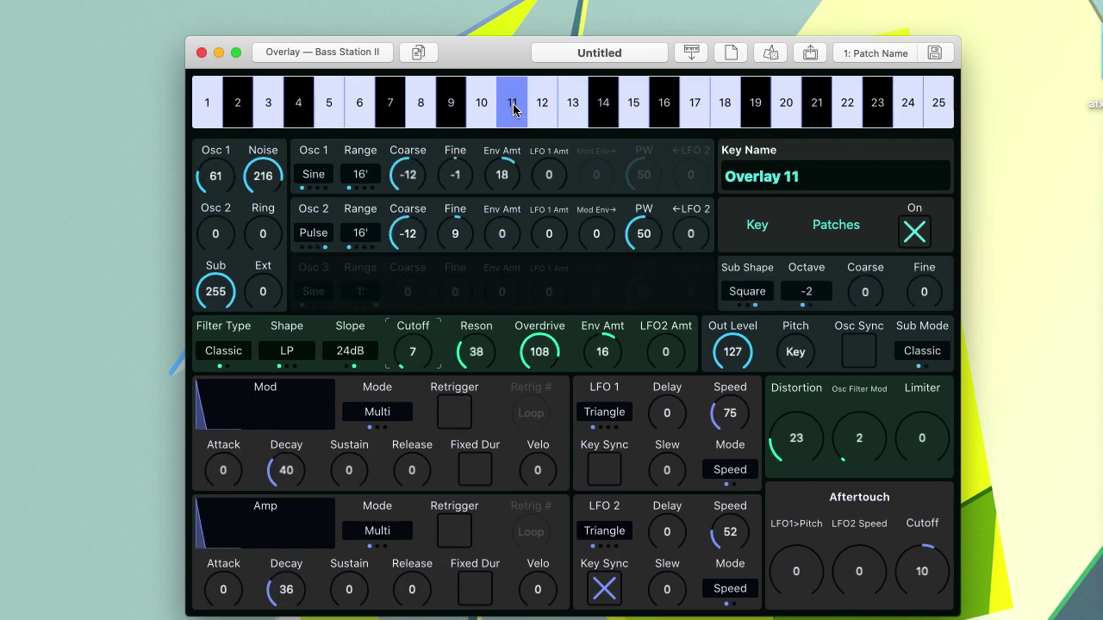
left_click(476, 104)
left_click(447, 105)
left_click(420, 104)
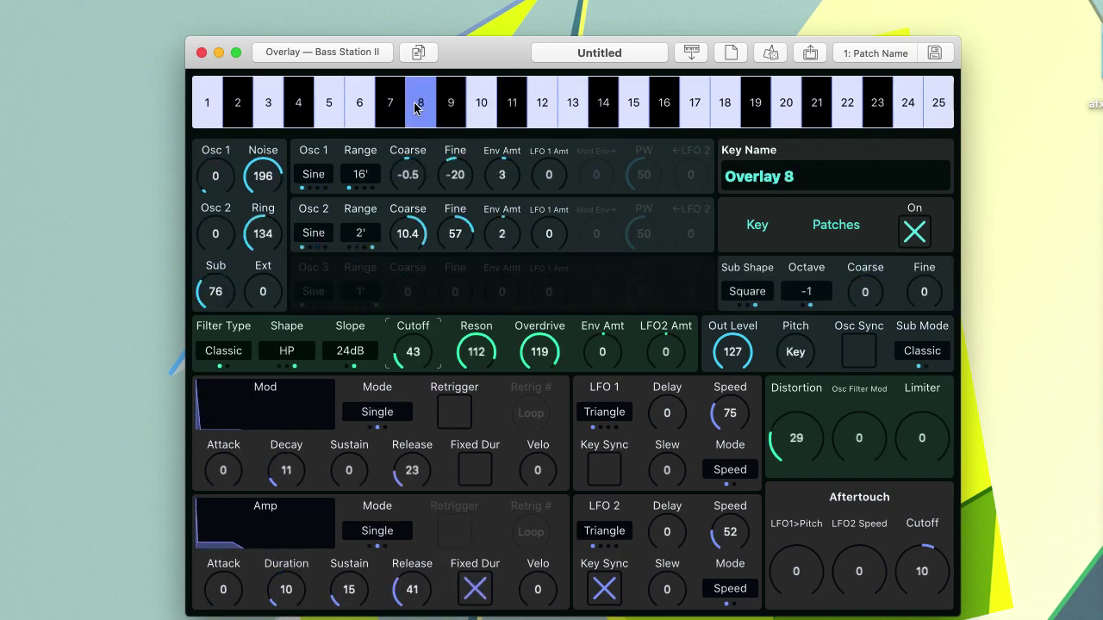
left_click(389, 104)
left_click(361, 105)
left_click(328, 105)
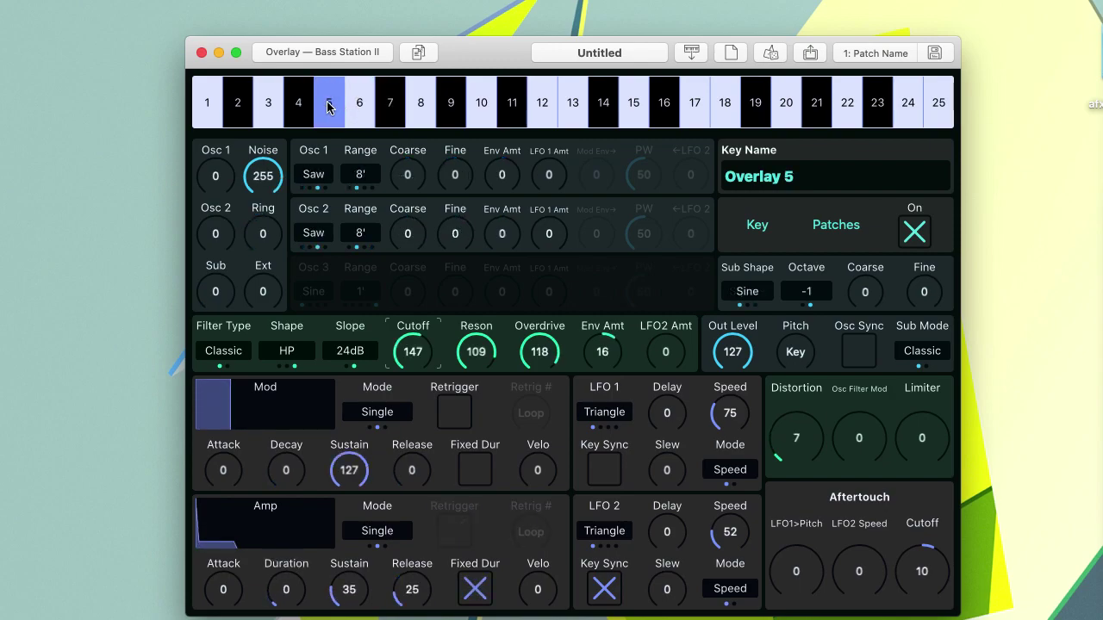
left_click(298, 103)
left_click(328, 105)
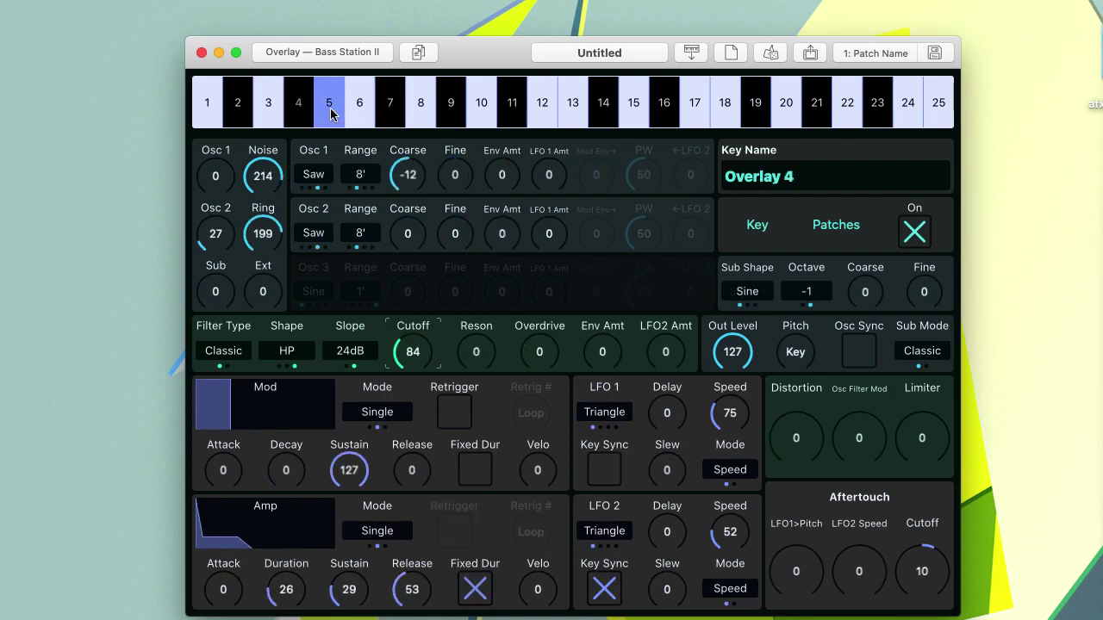
Step: Select overlay key 1 and rename it Good Kick
left_click(268, 106)
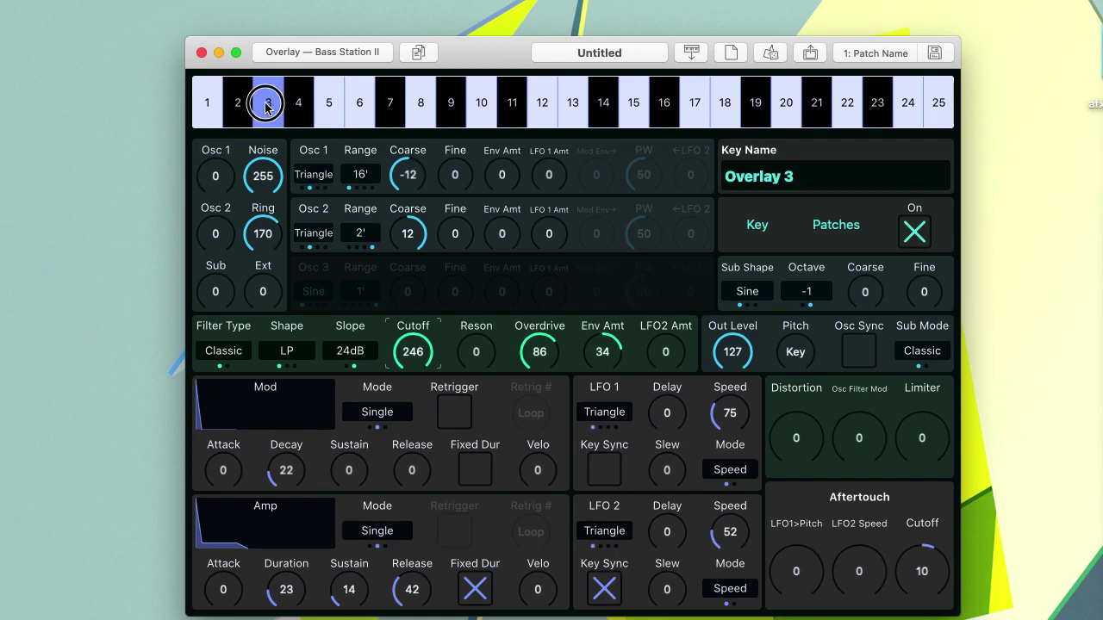
left_click(207, 104)
left_click(205, 106)
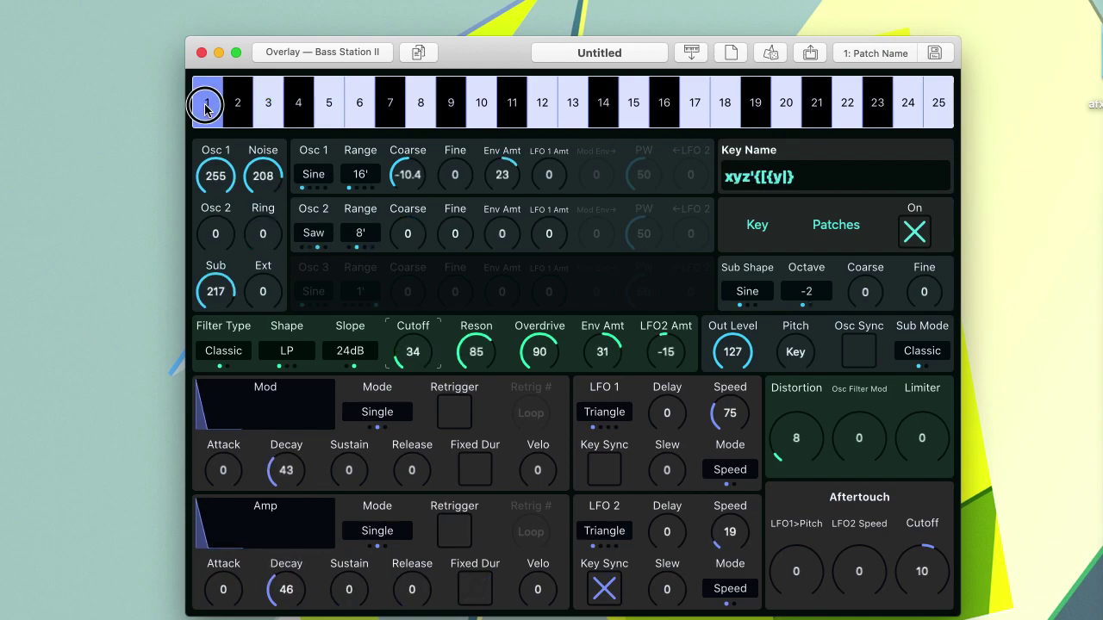
double_click(779, 167)
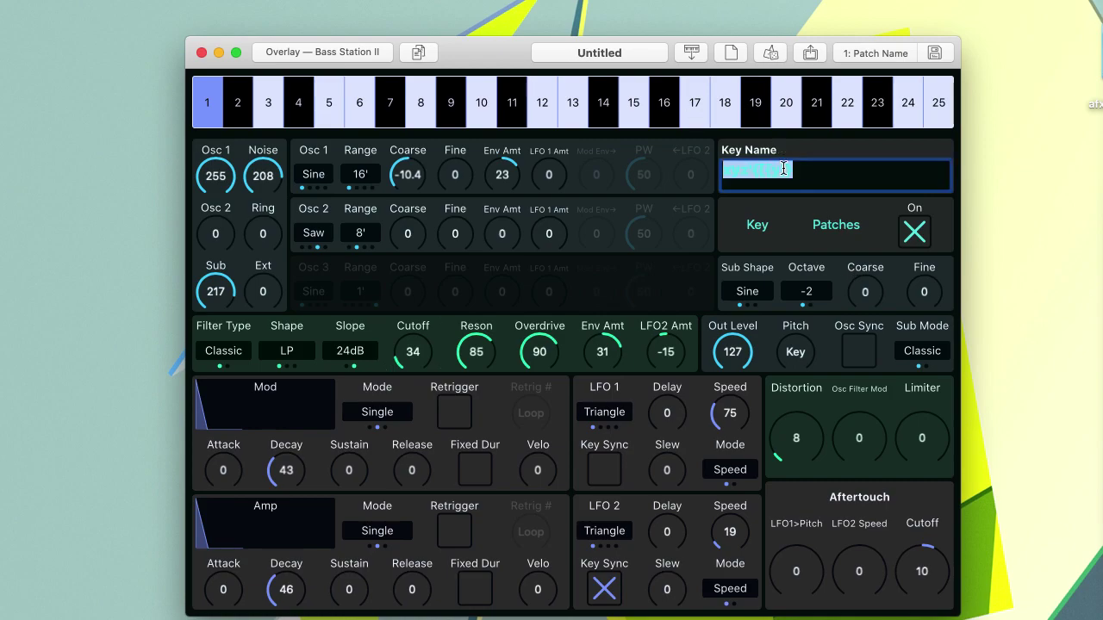
type("N")
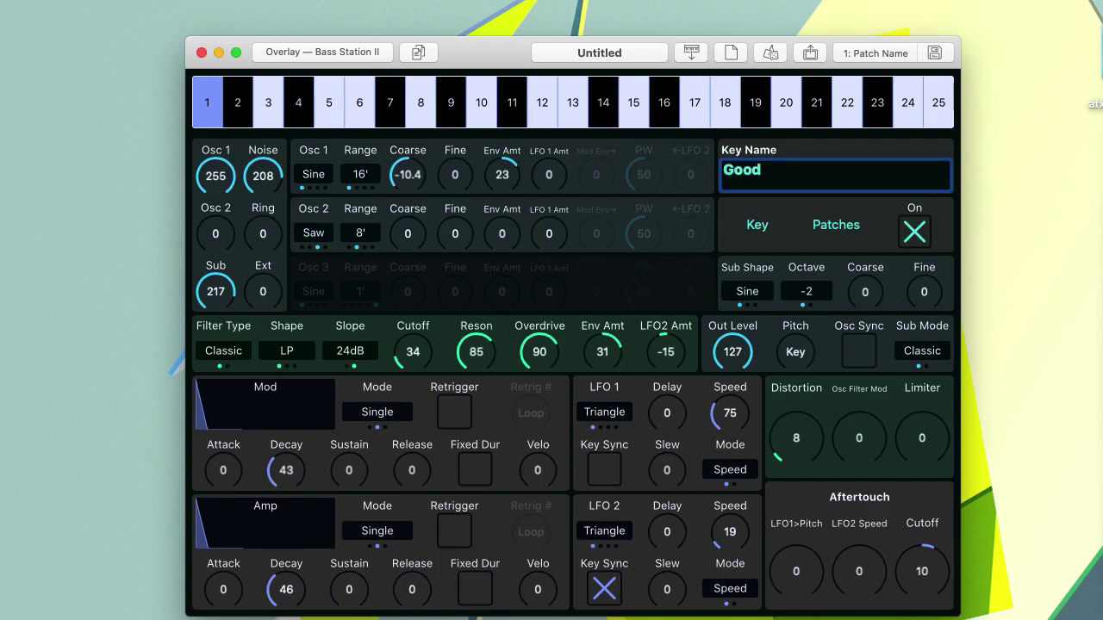
key("Return")
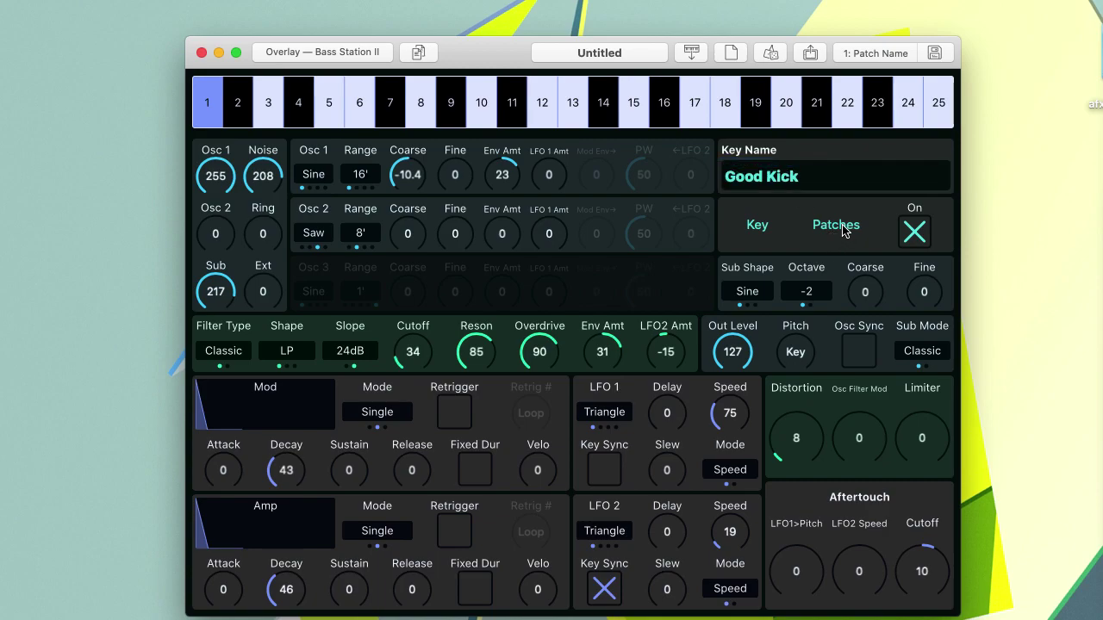
Step: Save overlay key 1's Good Kick patch into the untitled folder of the patch library
left_click(836, 225)
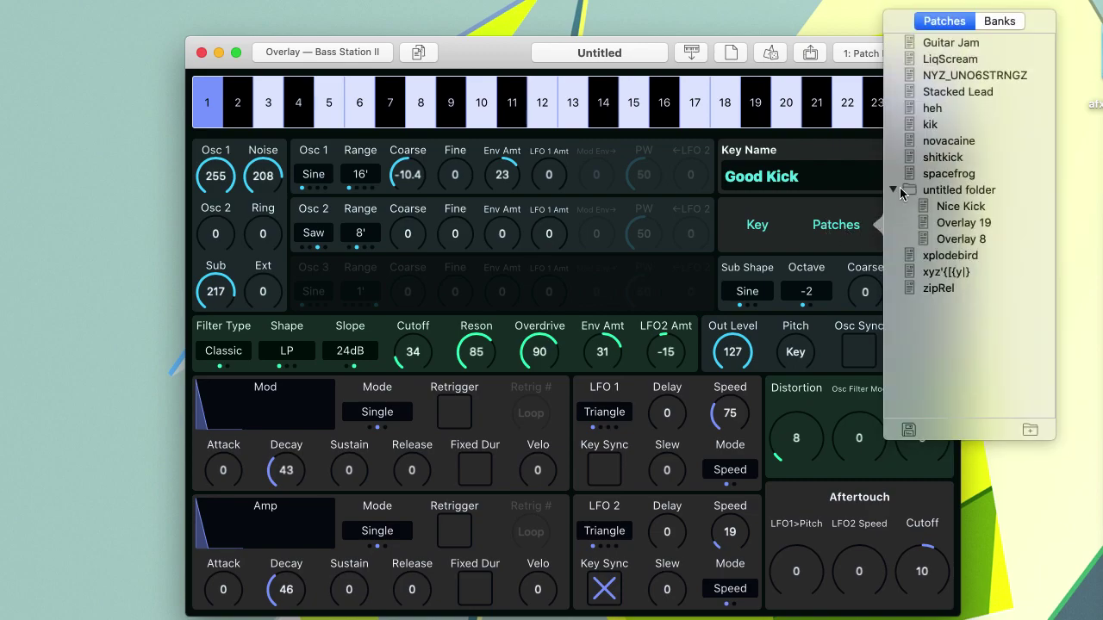
left_click(934, 191)
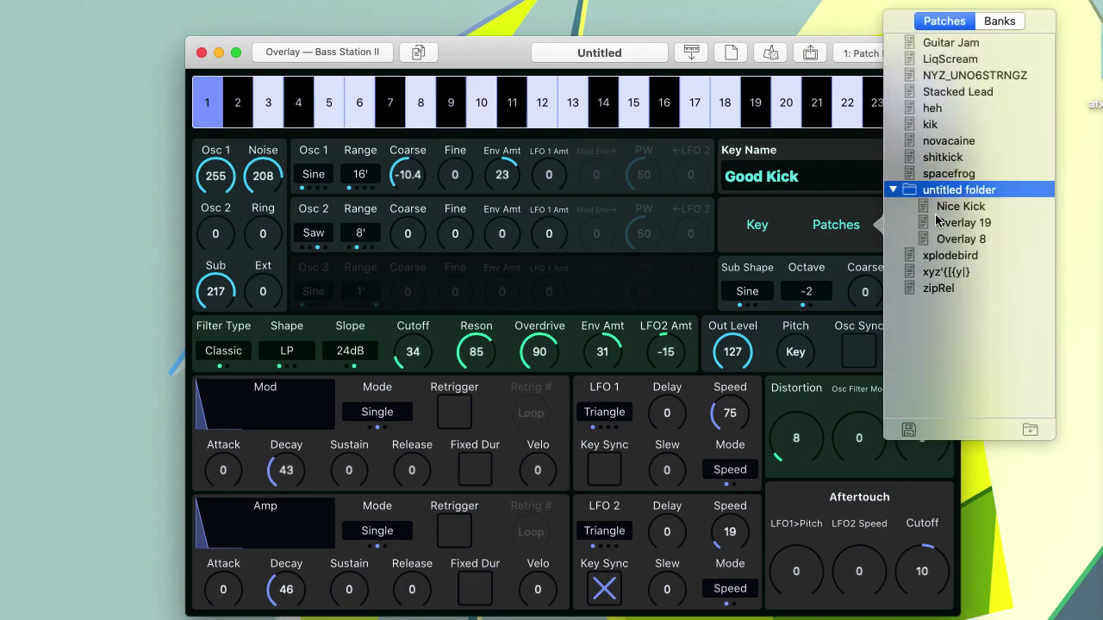
left_click(909, 433)
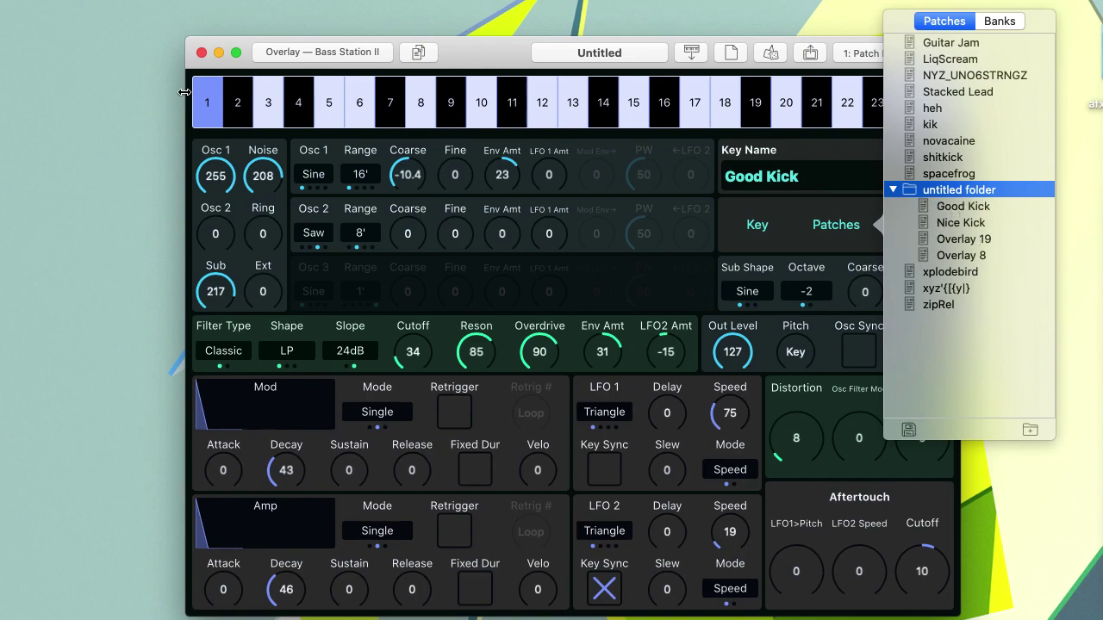
Step: Load the Good Kick patch from the library's untitled folder onto overlay key 4 and audition it
left_click(256, 106)
left_click(234, 104)
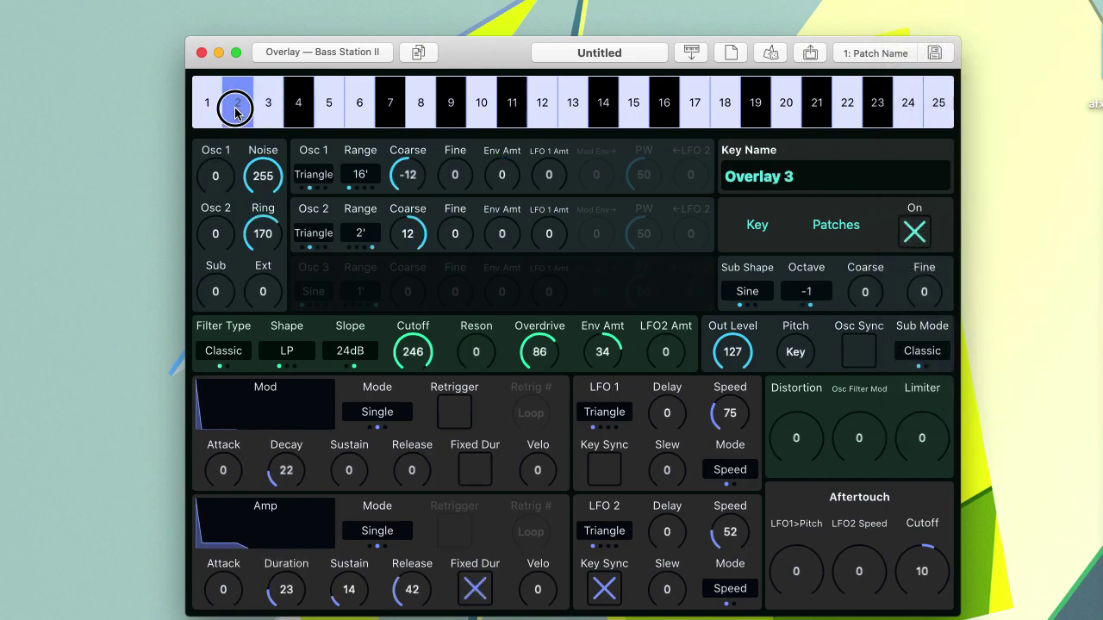
left_click(268, 116)
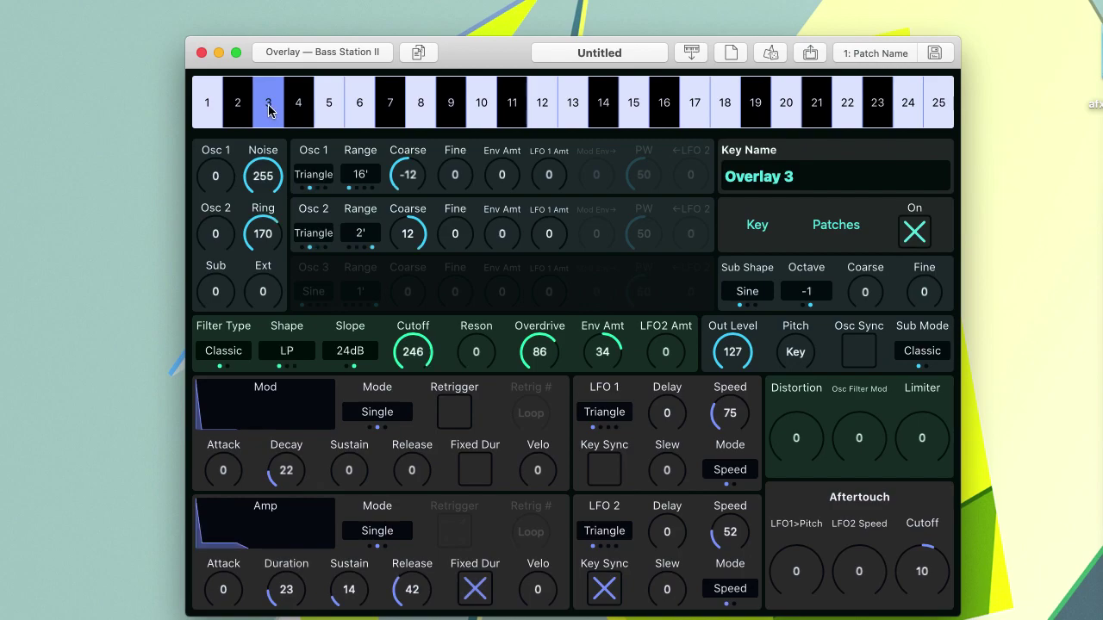
left_click(291, 109)
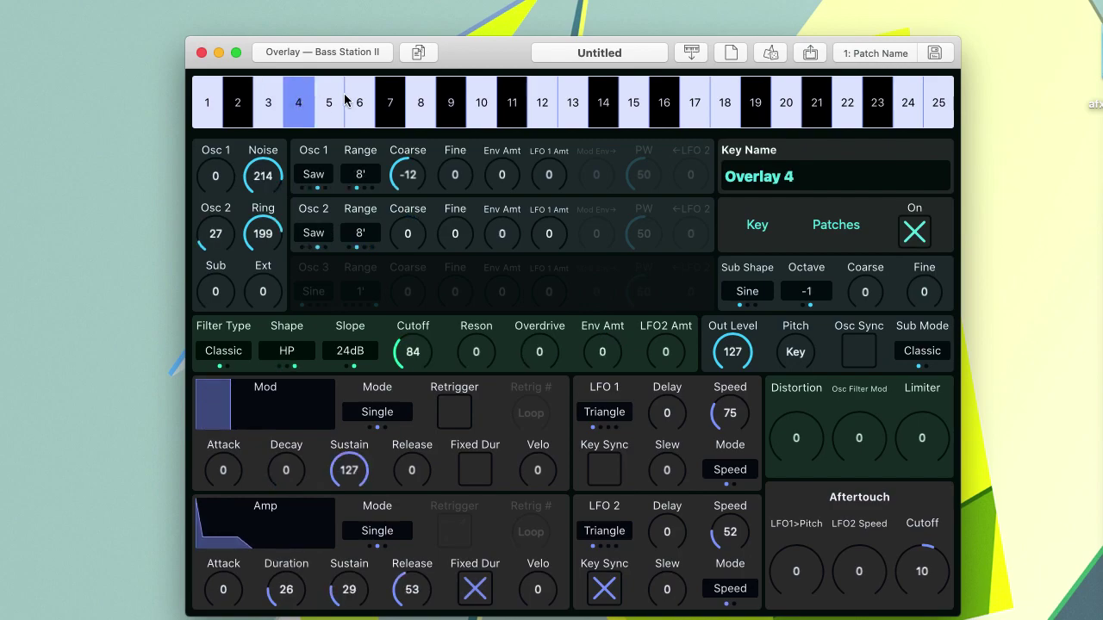
left_click(846, 227)
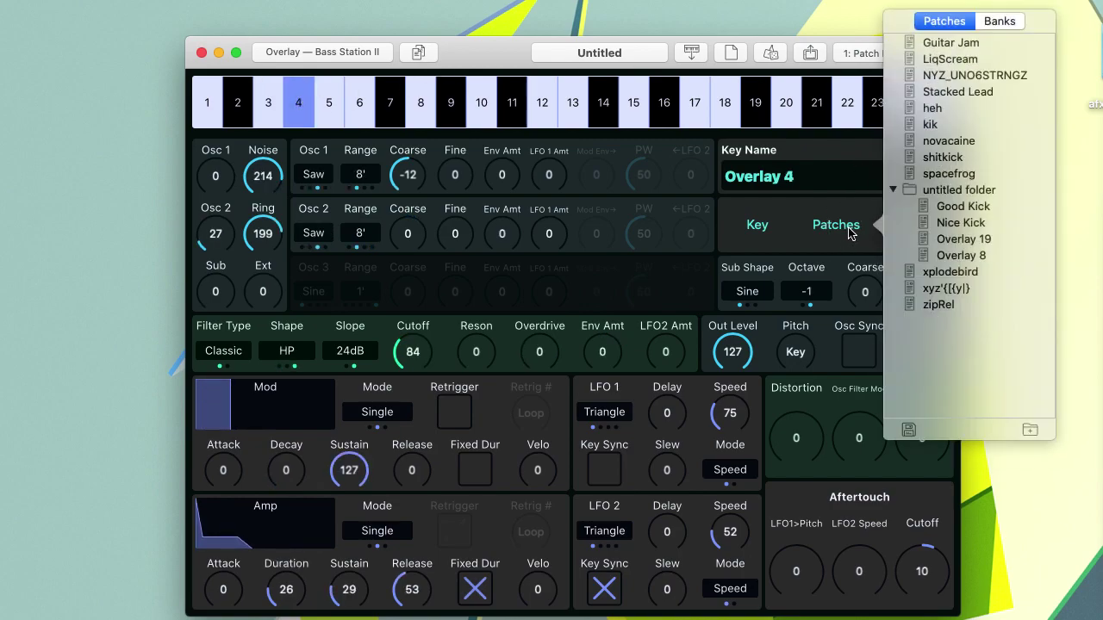
left_click(955, 209)
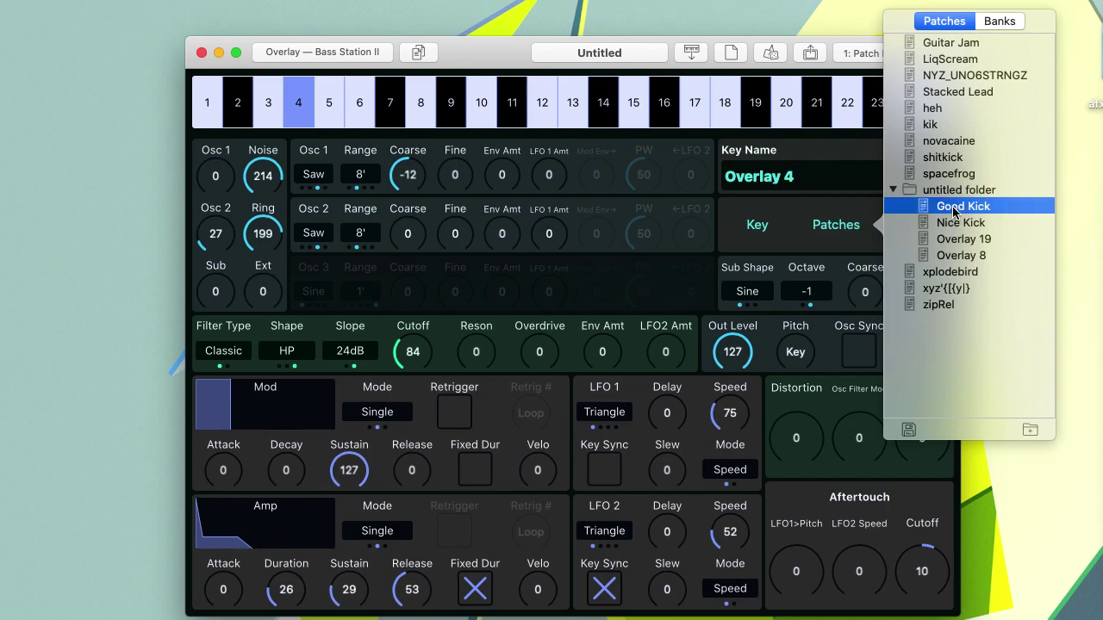
left_click(926, 211)
double_click(926, 211)
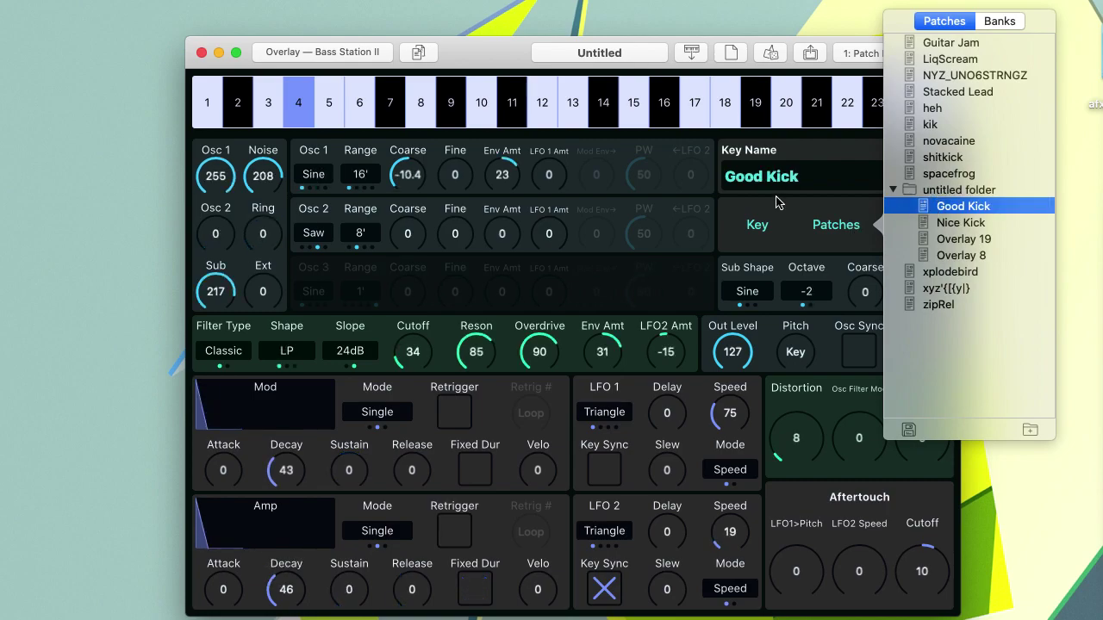
left_click(306, 105)
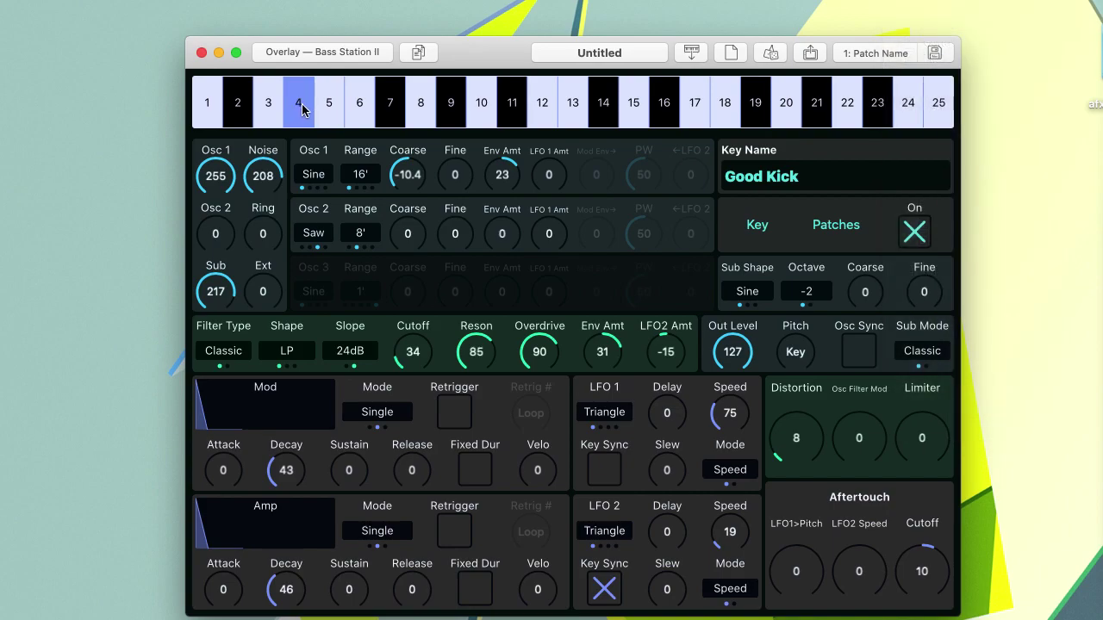
Step: Raise key 4's Osc 2 and Sub levels to 255, auditioning the key after each change
left_click_drag(215, 234, 216, 181)
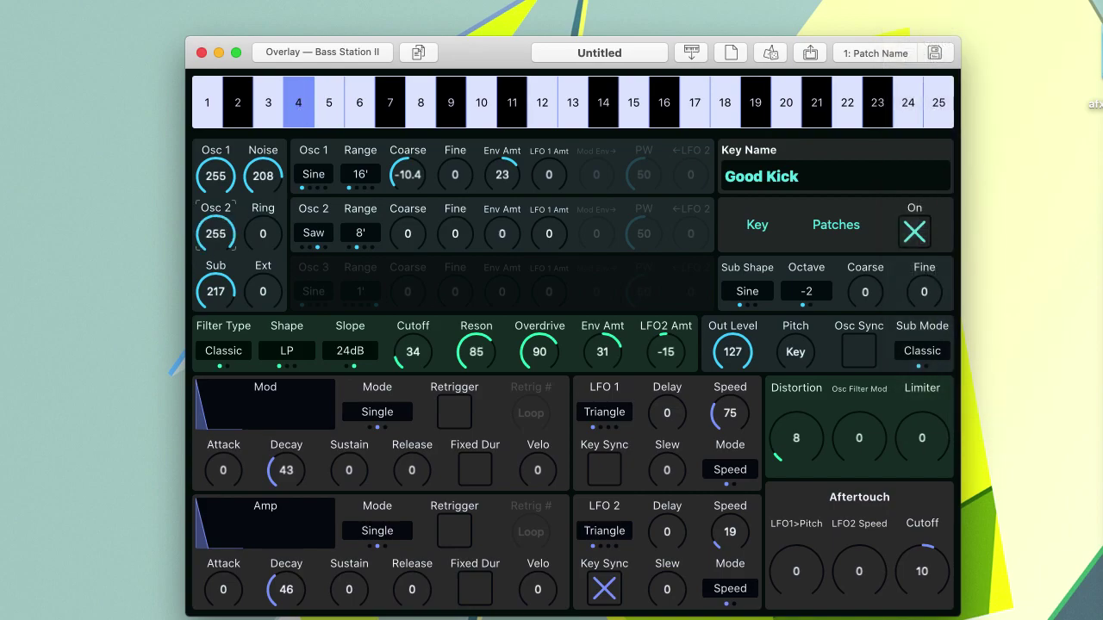
left_click(304, 105)
left_click(300, 106)
left_click_drag(218, 308, 219, 289)
left_click(296, 104)
Step: Set key 4's Mod envelope Decay to 31, filter Overdrive to 127 and Reson to 117, auditioning each change
left_click_drag(287, 470, 286, 483)
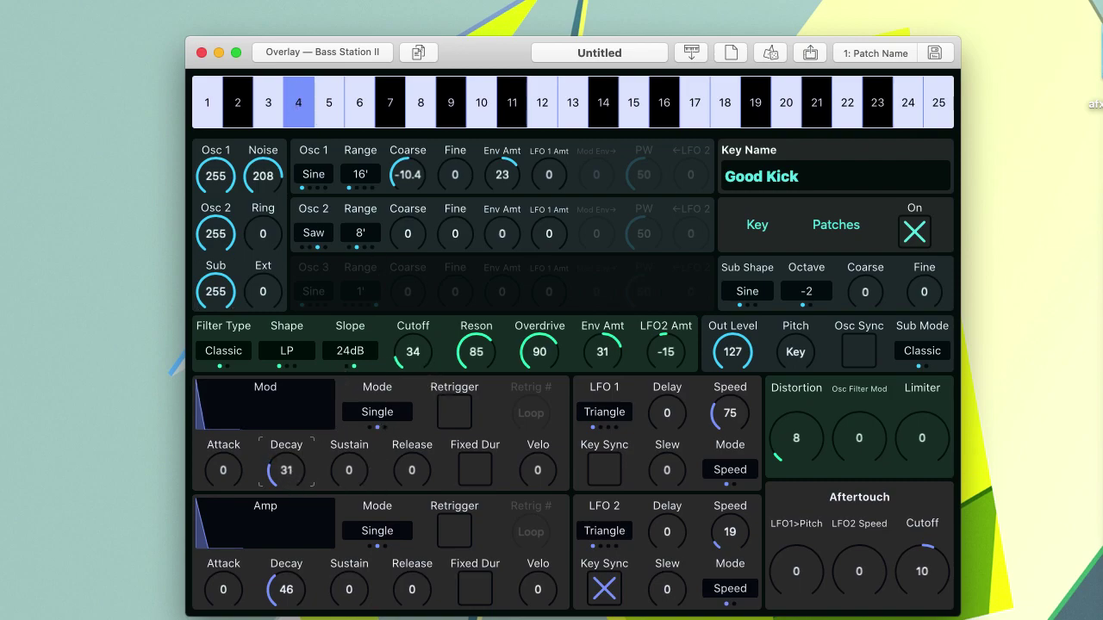
left_click(299, 107)
left_click_drag(537, 360, 537, 332)
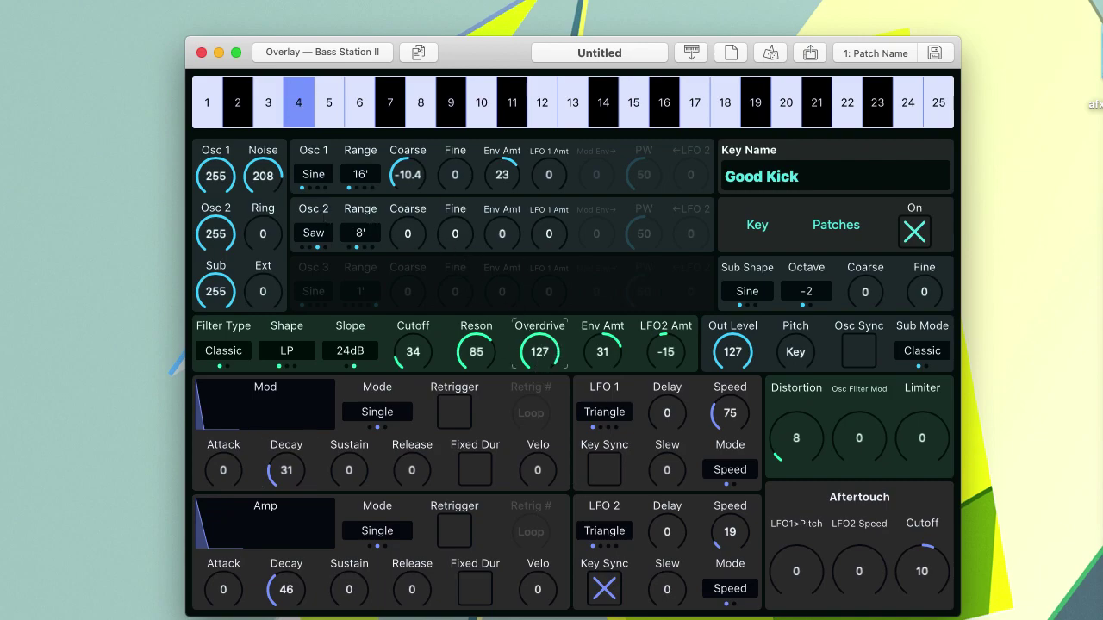
left_click(301, 107)
left_click_drag(479, 361, 479, 341)
left_click(299, 108)
left_click(275, 351)
Step: Rename overlay key 4 as Better Kick
left_click(767, 179)
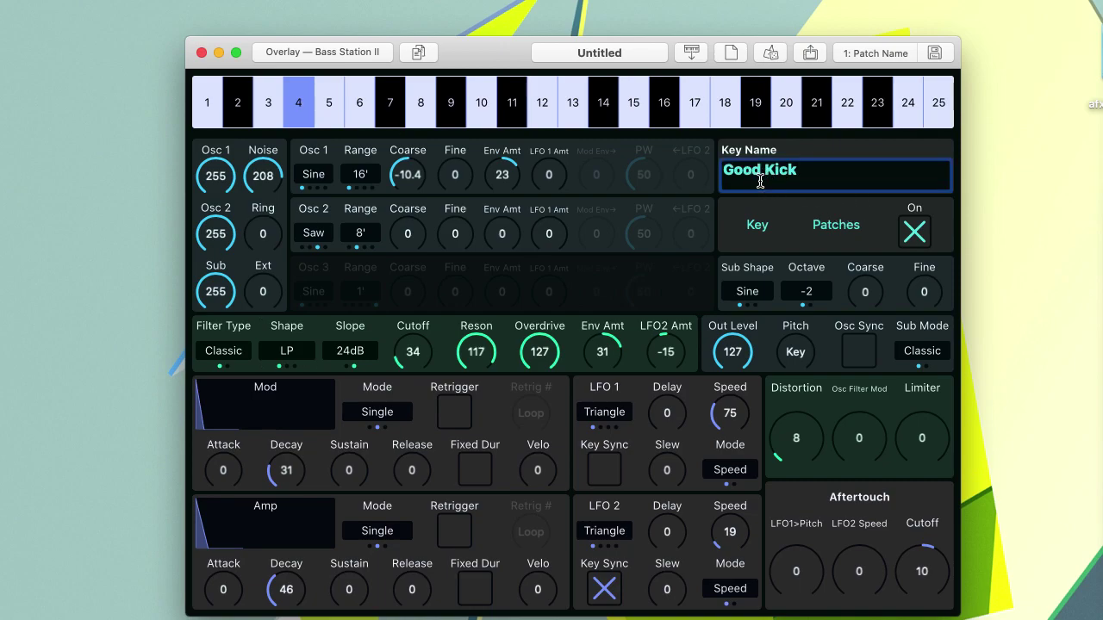
double_click(749, 171)
type("Better")
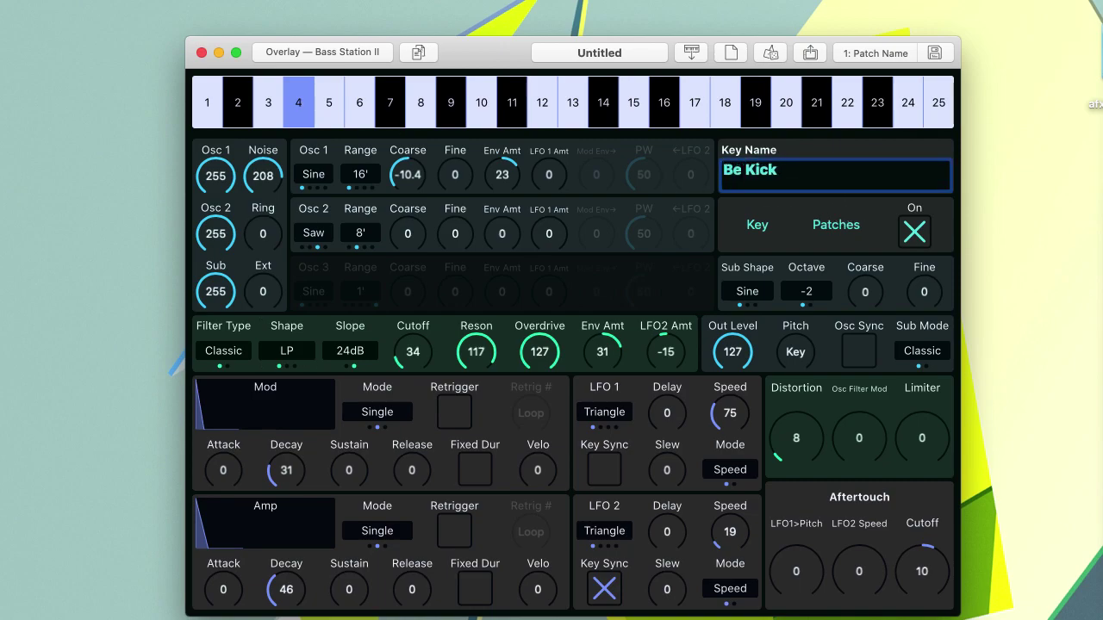
key("Return")
Step: Save the Better Kick patch into the library's untitled folder and close the library
left_click(837, 226)
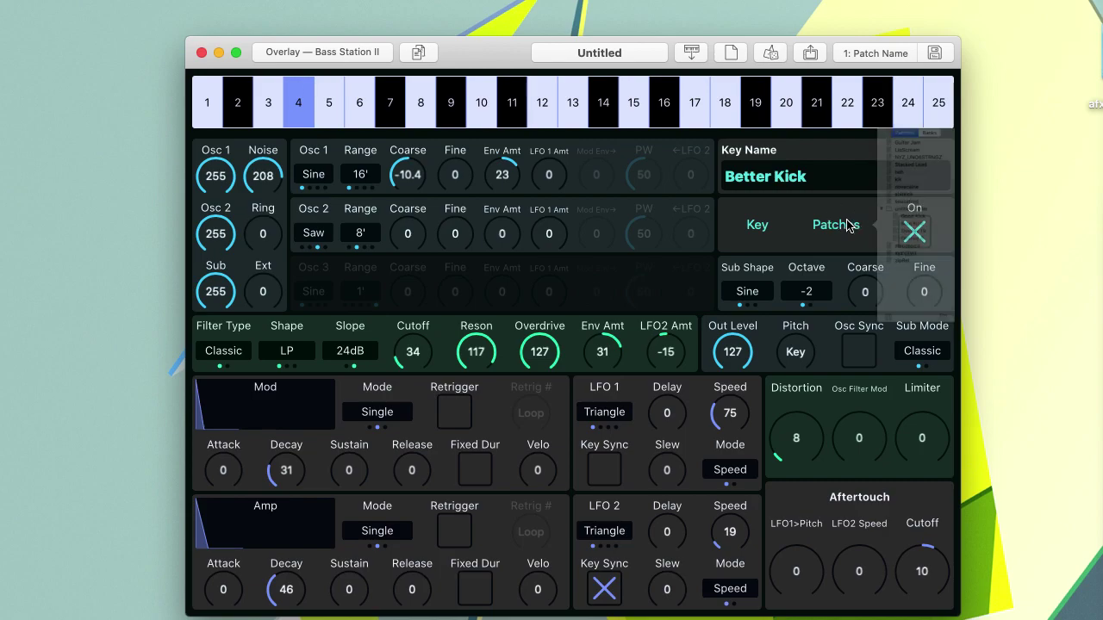
left_click(947, 191)
left_click(908, 434)
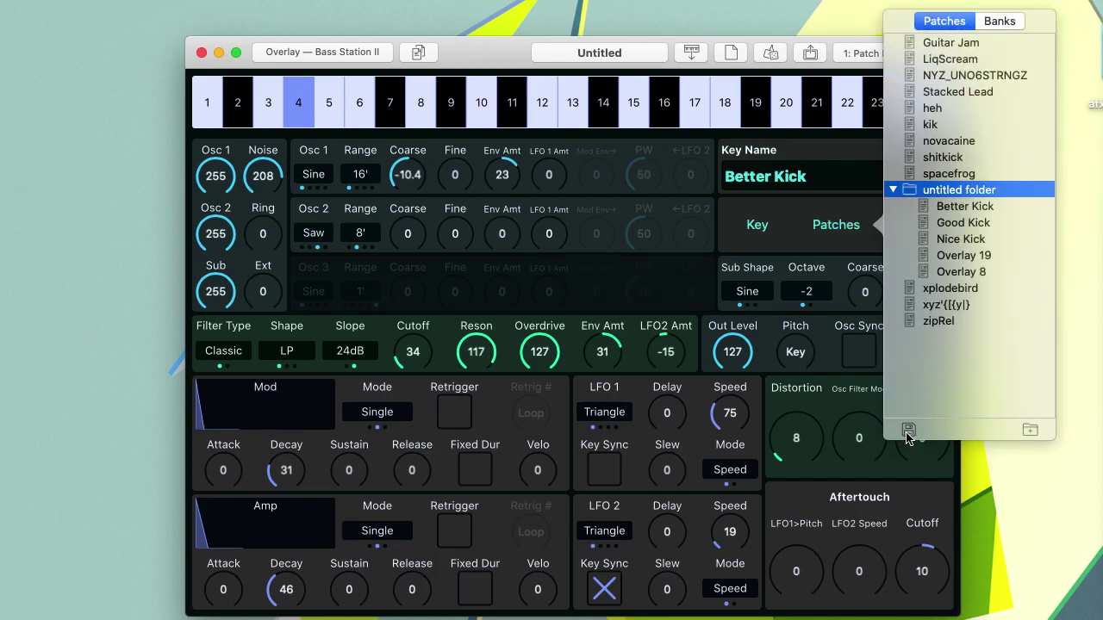
left_click(613, 288)
Step: Audition overlay keys 5 and 6, and rename key 6 as Shaker
left_click(328, 103)
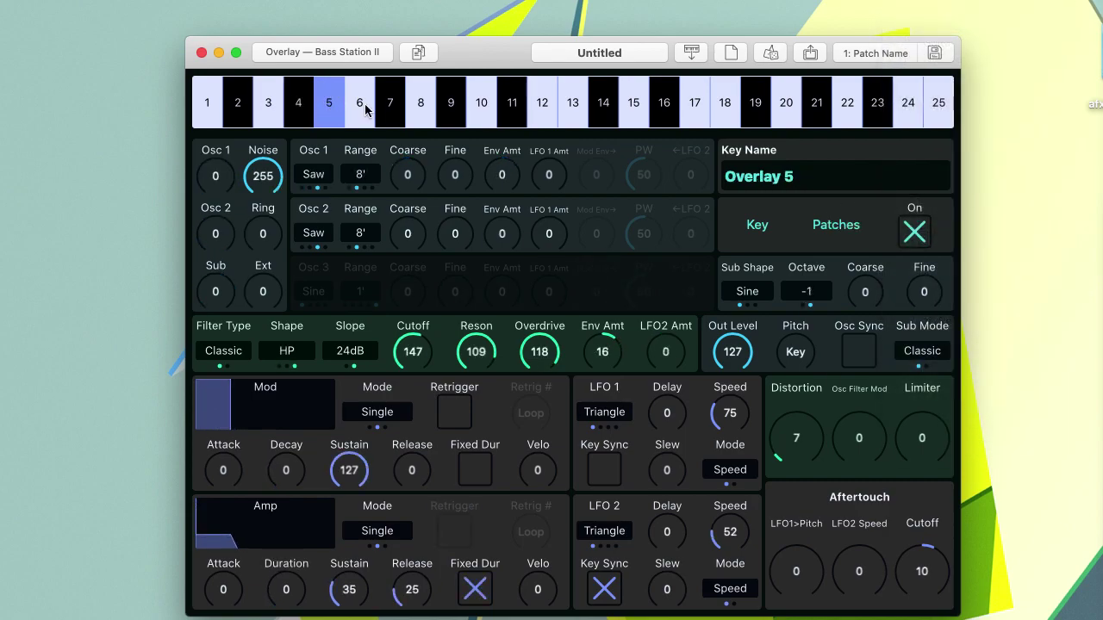
left_click(359, 104)
left_click(340, 107)
left_click(366, 115)
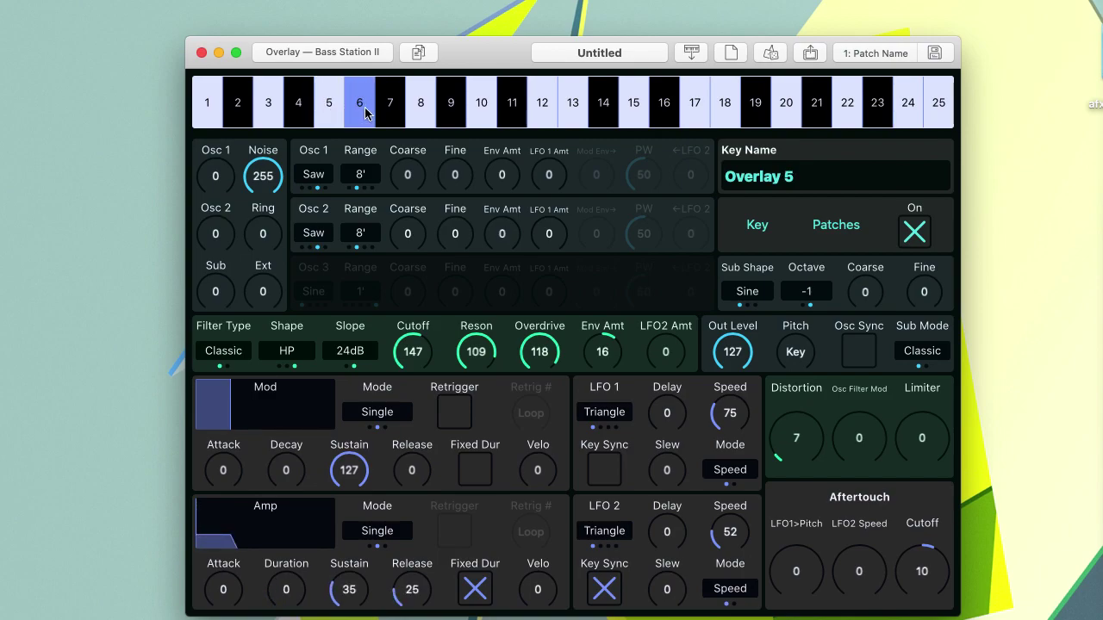
left_click(360, 108)
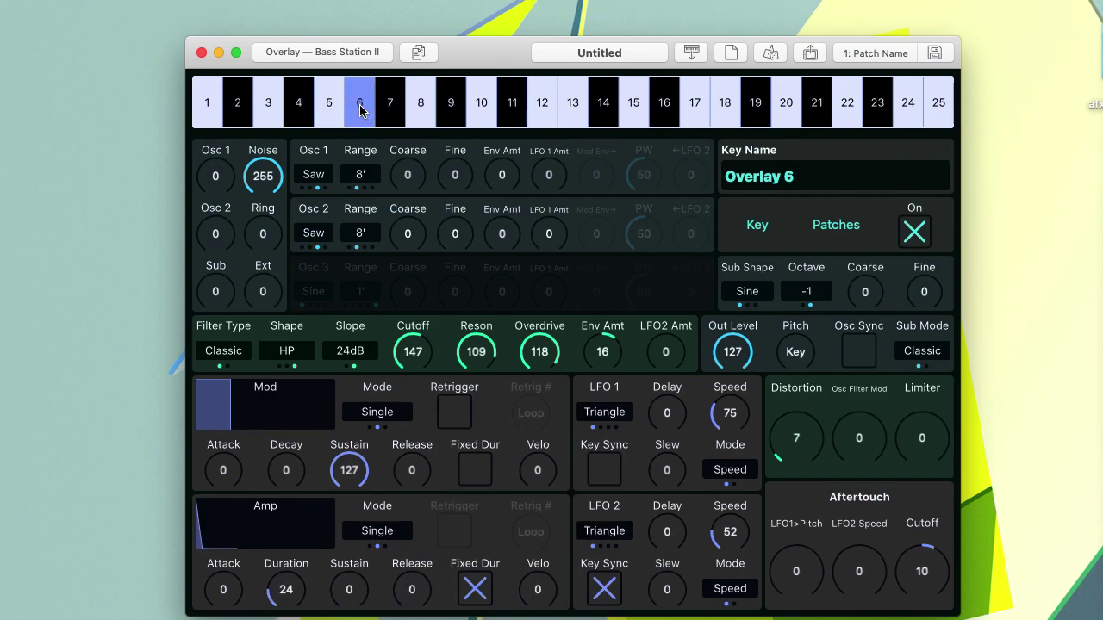
left_click(359, 109)
left_click(828, 179)
type("Shaker")
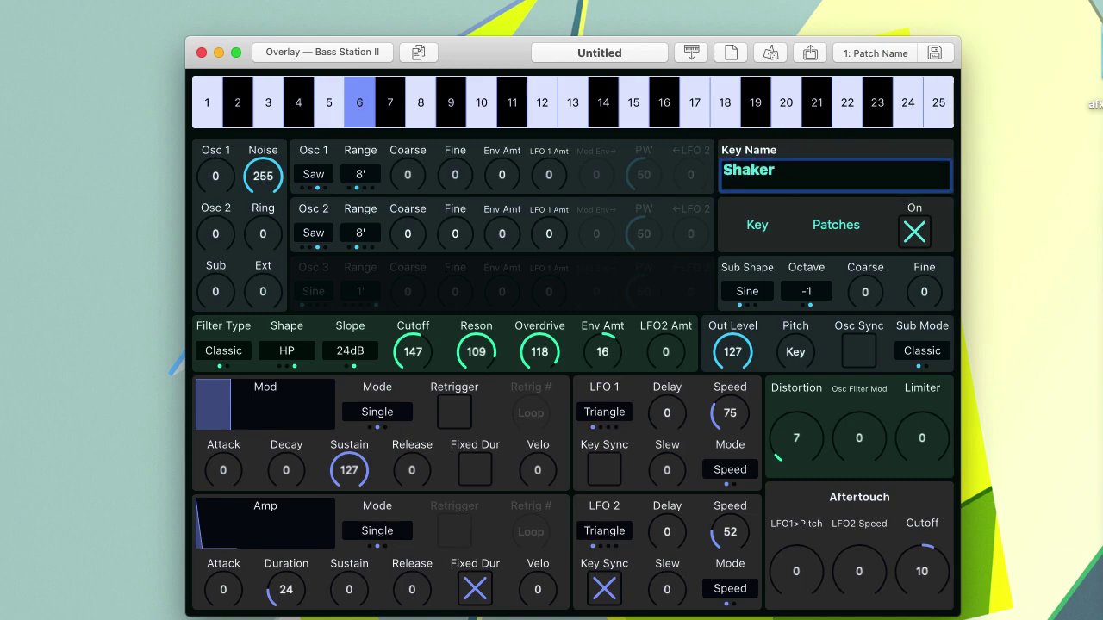
key("Return")
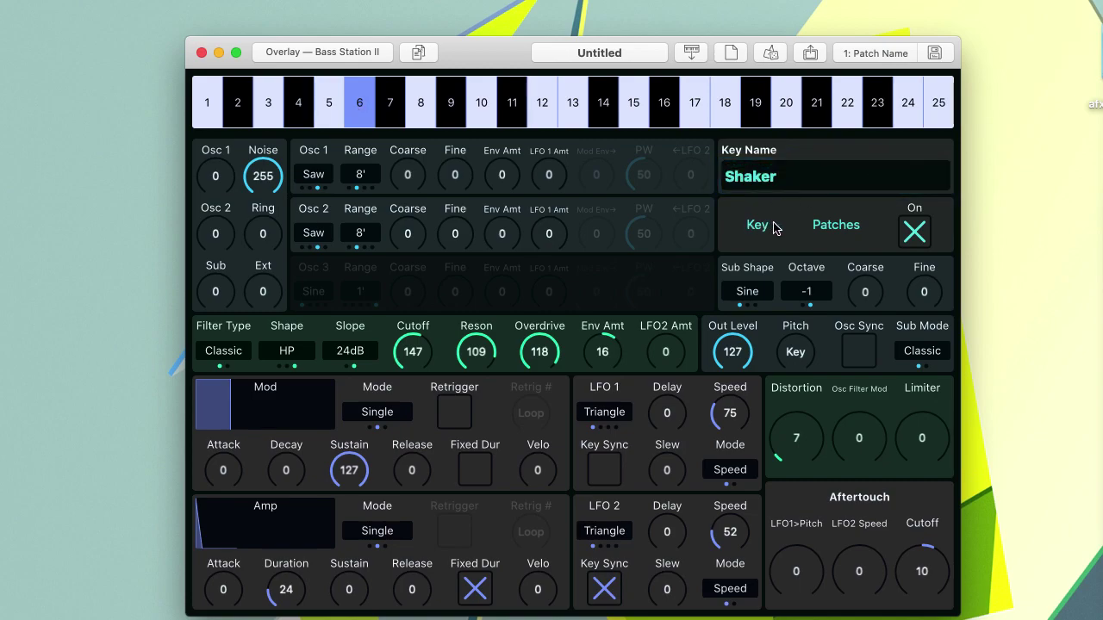
Step: Save key 6's Shaker patch into the library's untitled folder and close the library
right_click(759, 226)
left_click(797, 211)
left_click(835, 224)
left_click(959, 191)
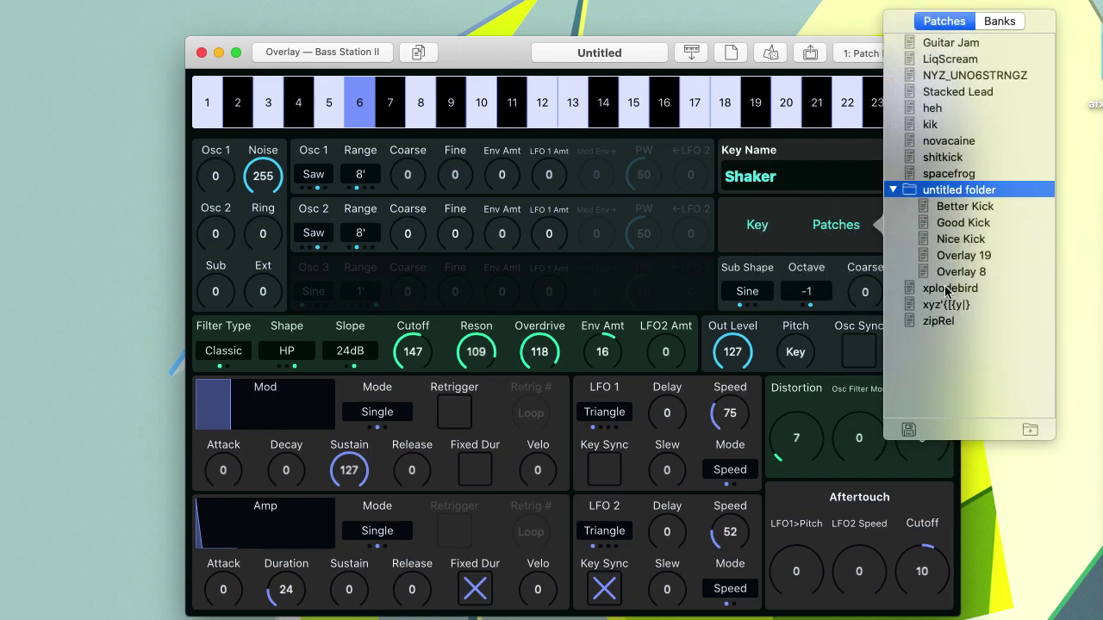
left_click(909, 430)
left_click(800, 200)
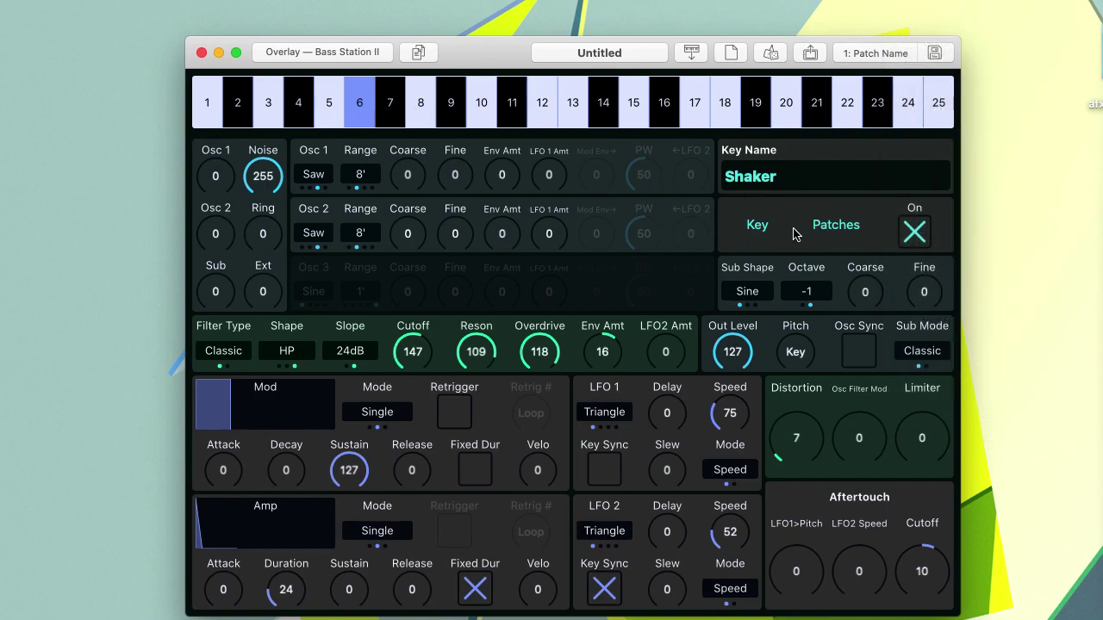
Step: Randomize overlay key 6's patch
right_click(748, 226)
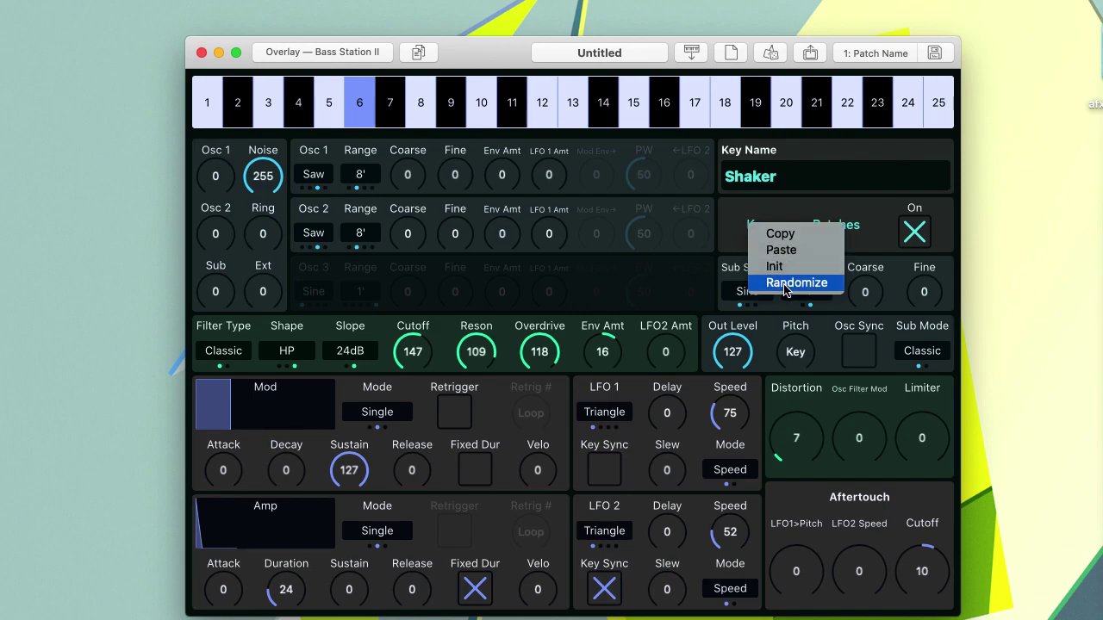
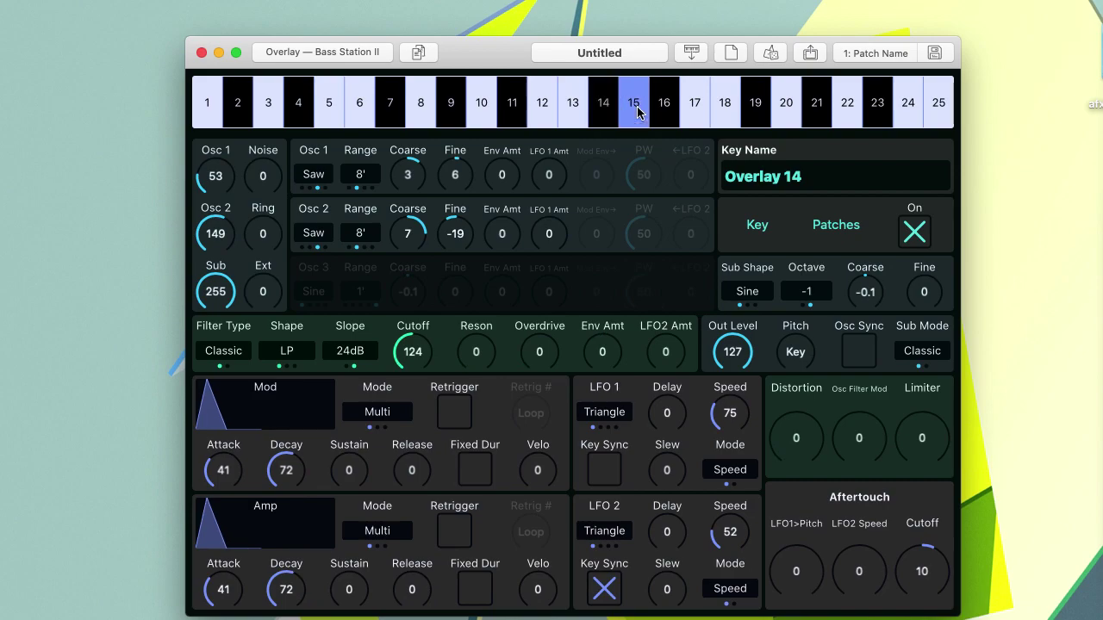
Step: Select overlay key 16 and rename it Chord1
left_click(663, 109)
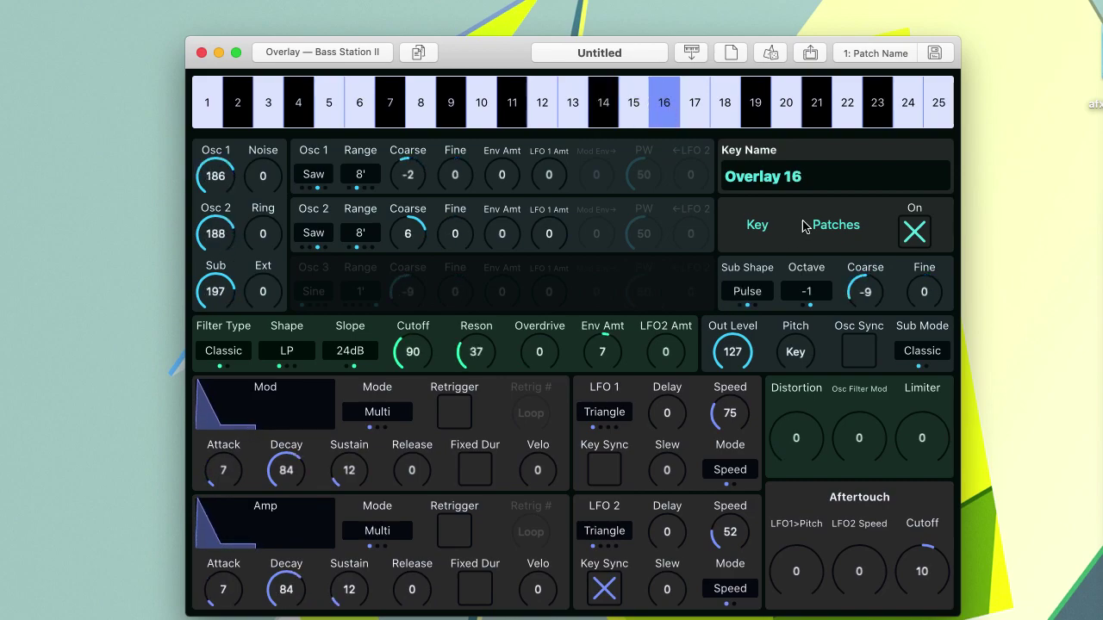
double_click(791, 177)
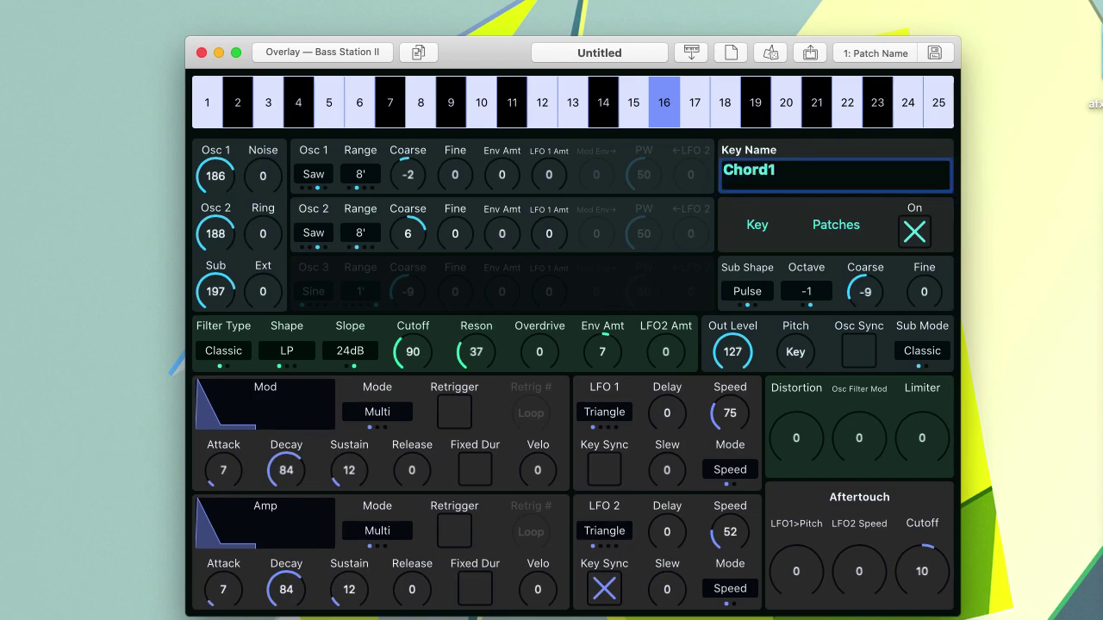
key("Return")
Step: Save overlay key 16's Chord1 patch into the library's untitled folder
left_click(835, 225)
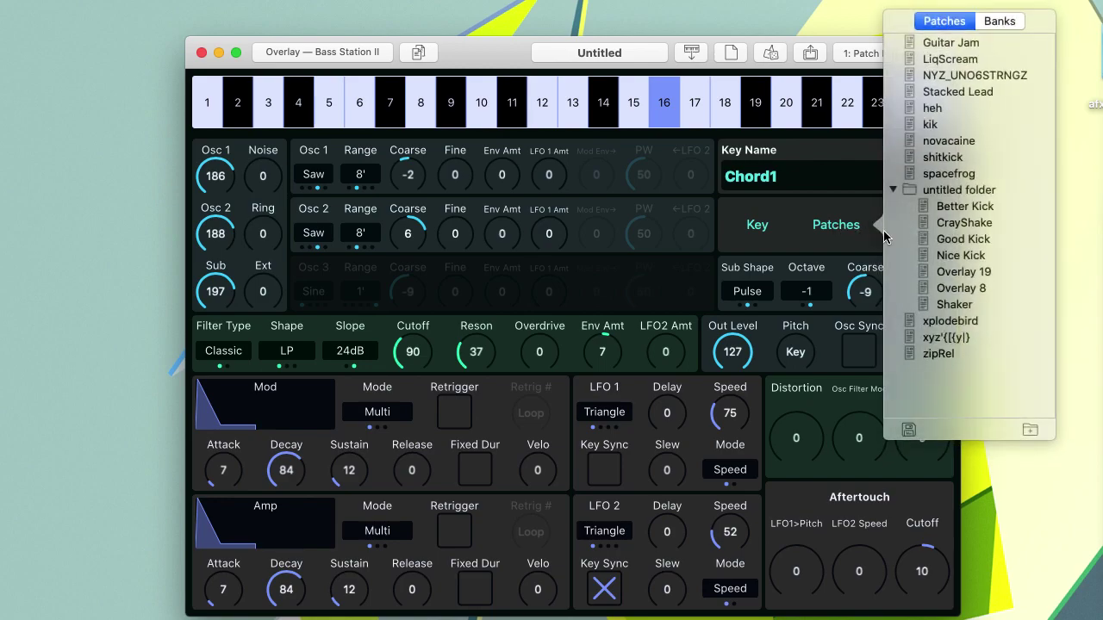
left_click(944, 192)
left_click(907, 430)
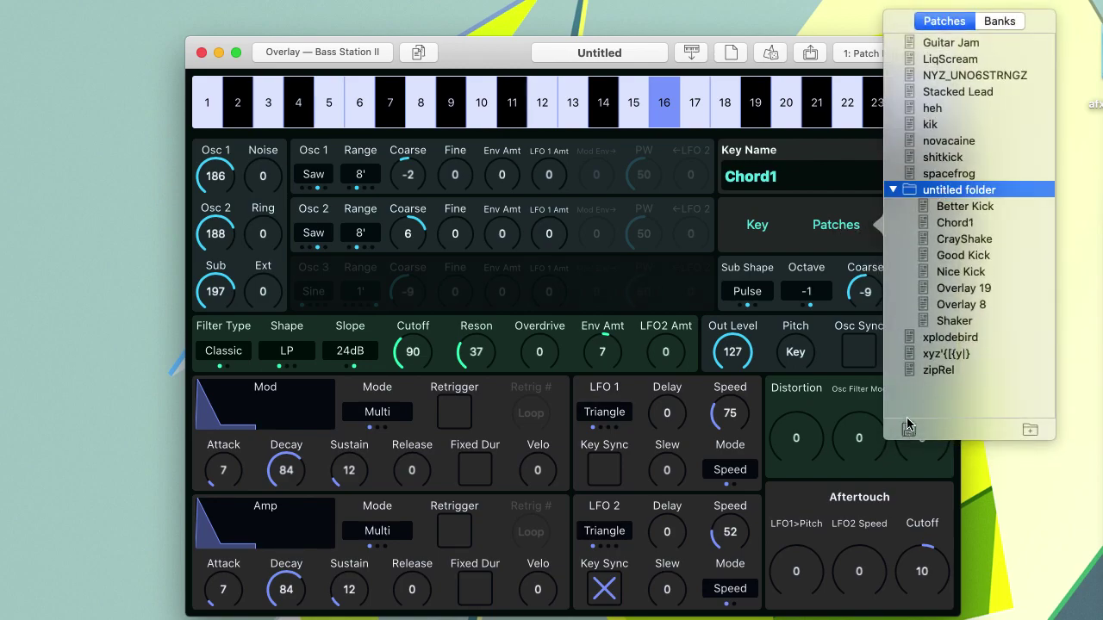
Step: Close the overlay's patch library, switch to the Voice editor and load Chord1 from the library's untitled folder
right_click(753, 239)
left_click(803, 182)
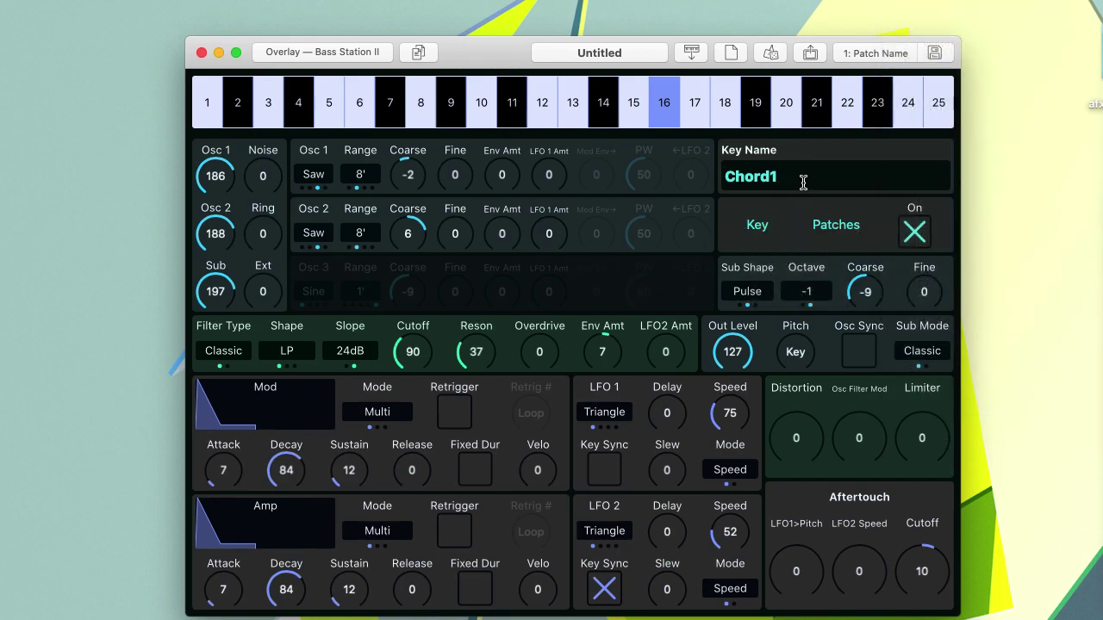
left_click(301, 58)
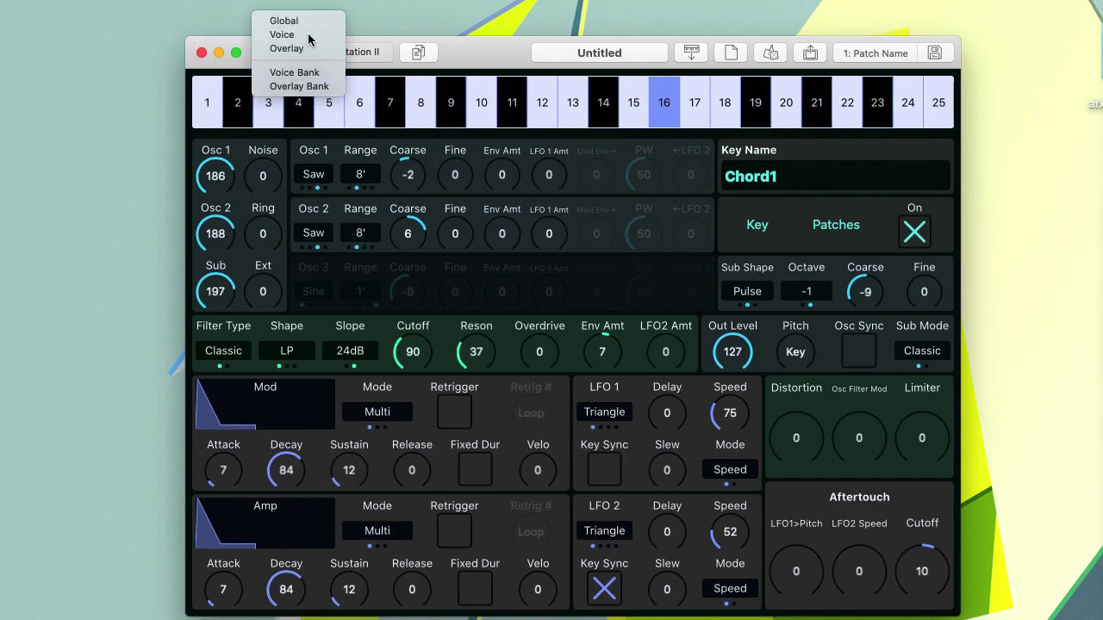
left_click(308, 35)
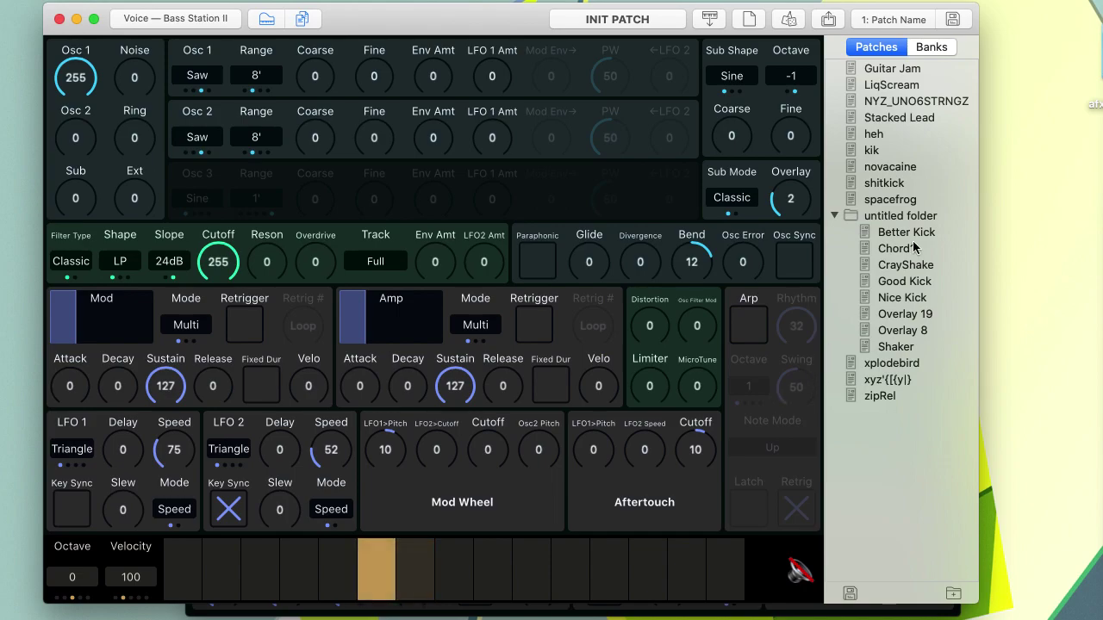
left_click(867, 249)
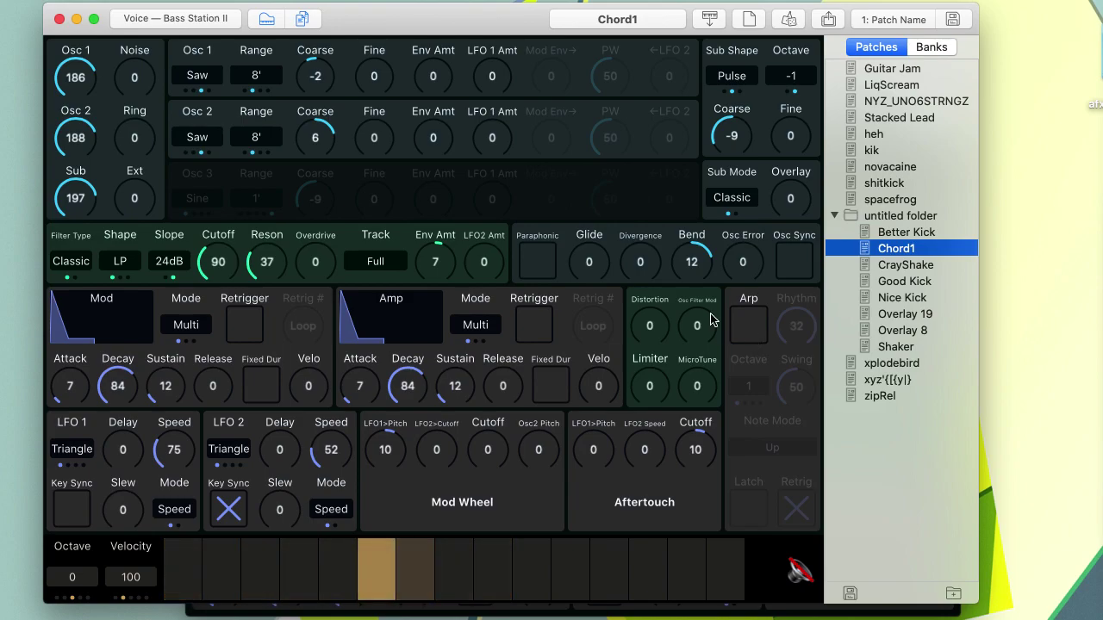
Step: Set the voice's Overlay to 3 and fetch the overlay data from the synth into the Overlay editor
left_click(788, 172)
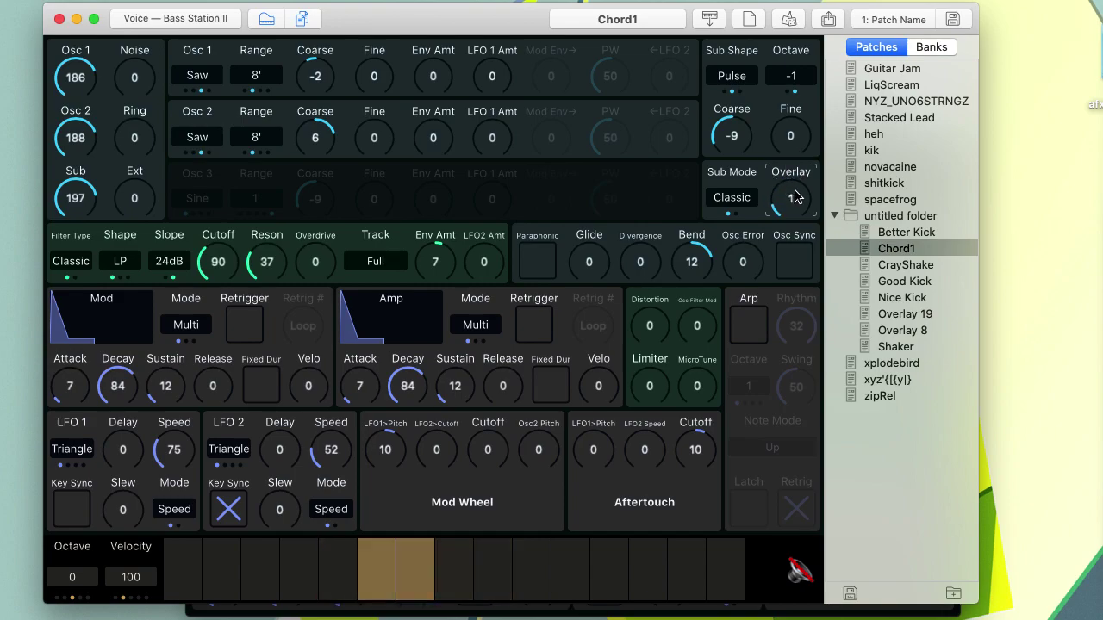
scroll(794, 201, "up", 2)
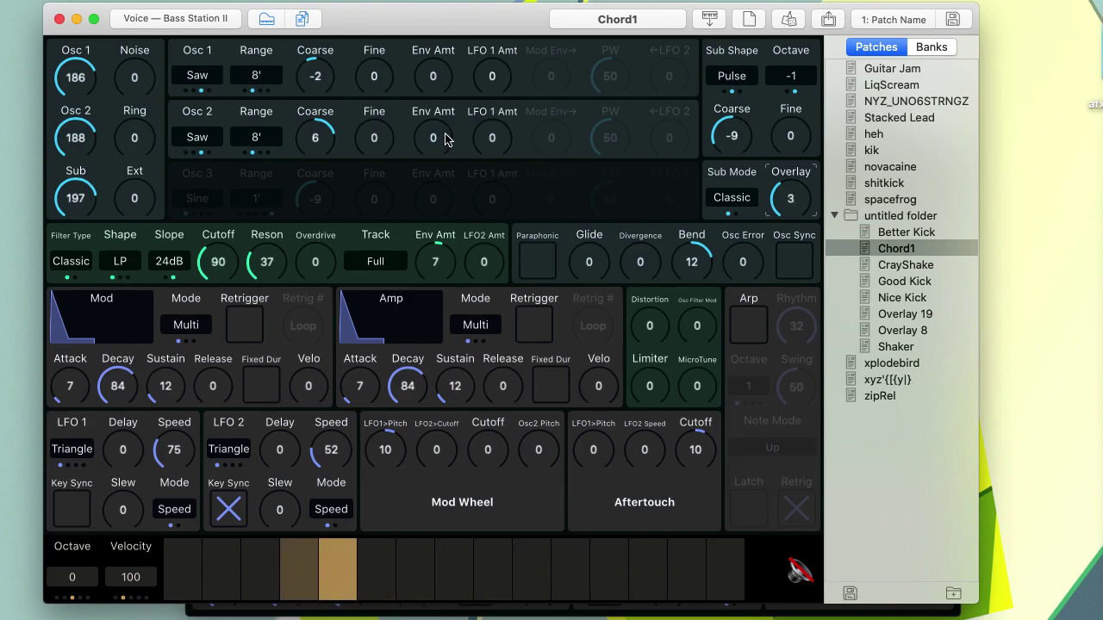
left_click(200, 23)
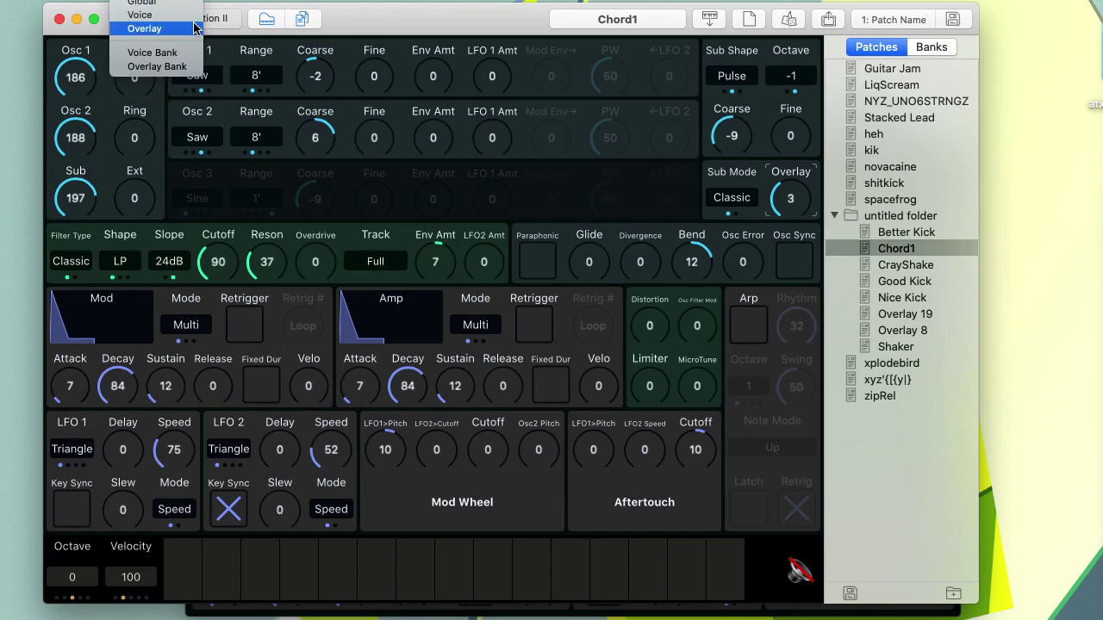
left_click(144, 28)
left_click(690, 54)
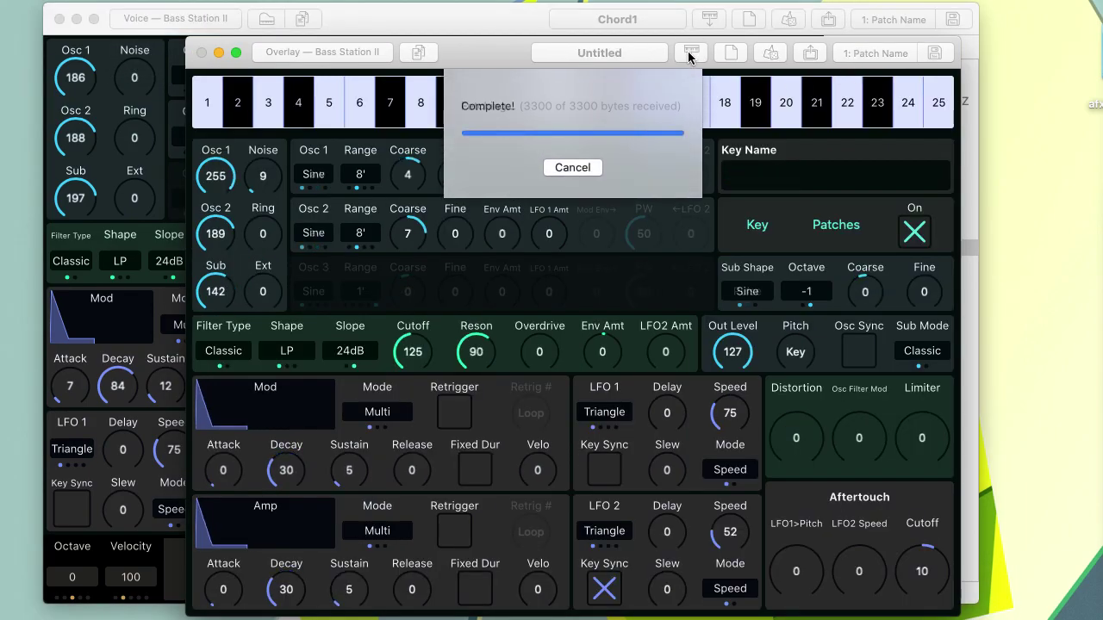
Step: Go through overlay keys 1 to 13 in turn and return to key 12, examining each key's patch settings
left_click(207, 108)
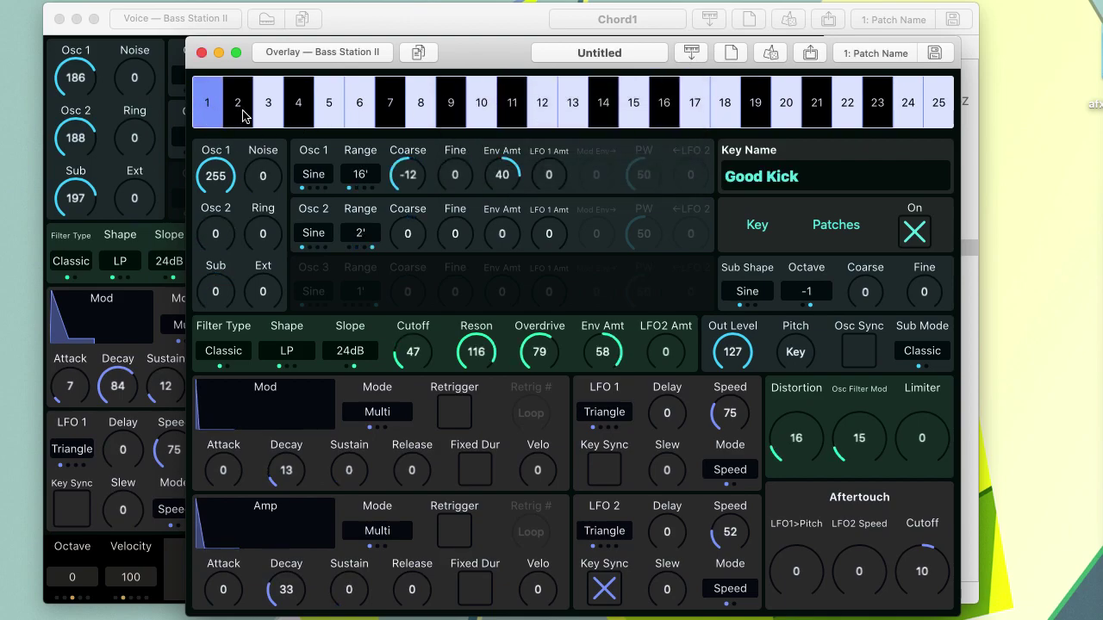
left_click(246, 117)
left_click(278, 110)
left_click(296, 111)
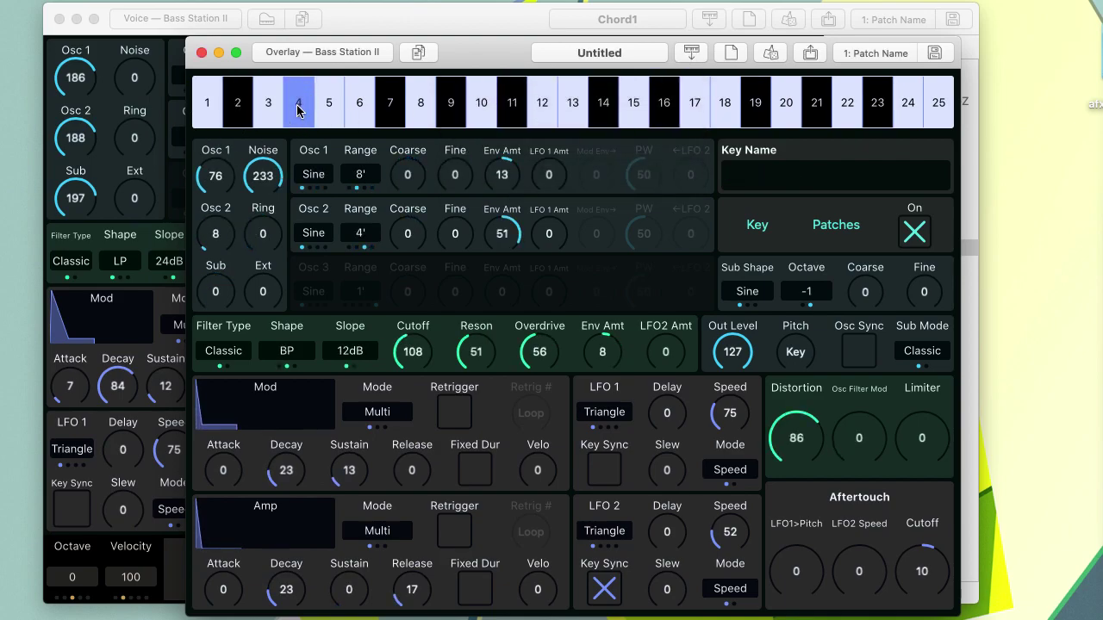
left_click(337, 109)
left_click(360, 105)
left_click(392, 106)
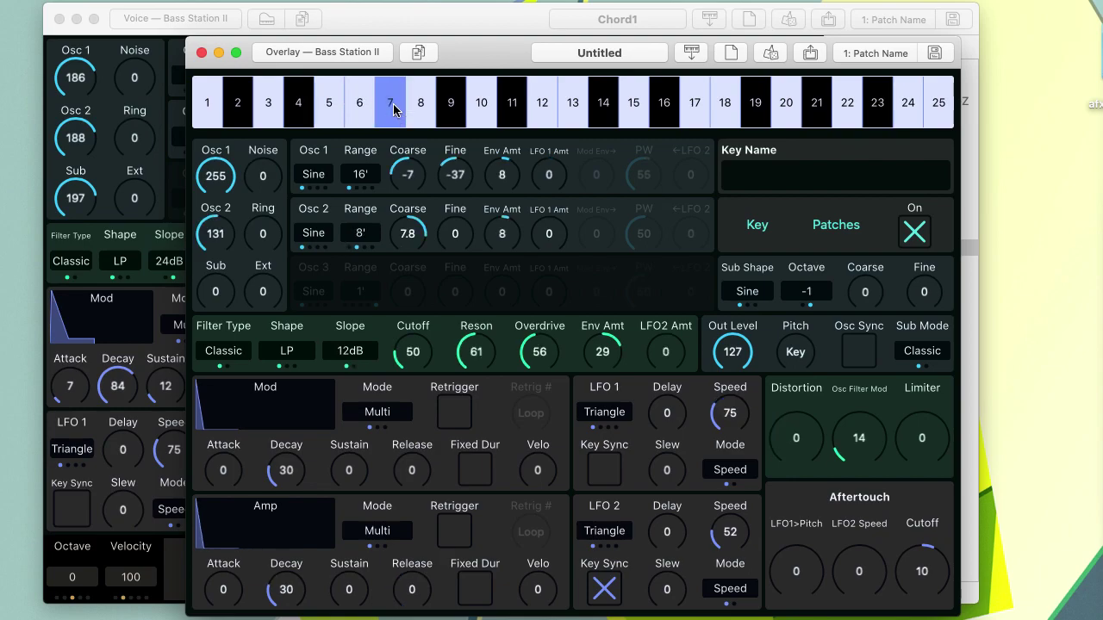
left_click(421, 106)
left_click(451, 105)
left_click(482, 105)
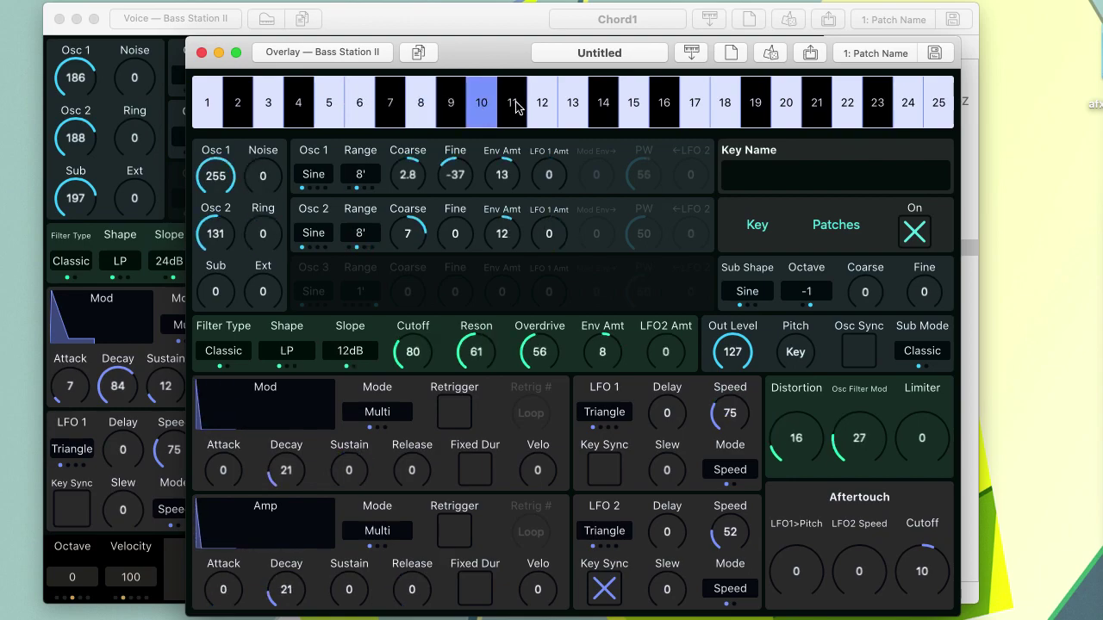
left_click(510, 105)
left_click(542, 105)
left_click(569, 114)
left_click(538, 116)
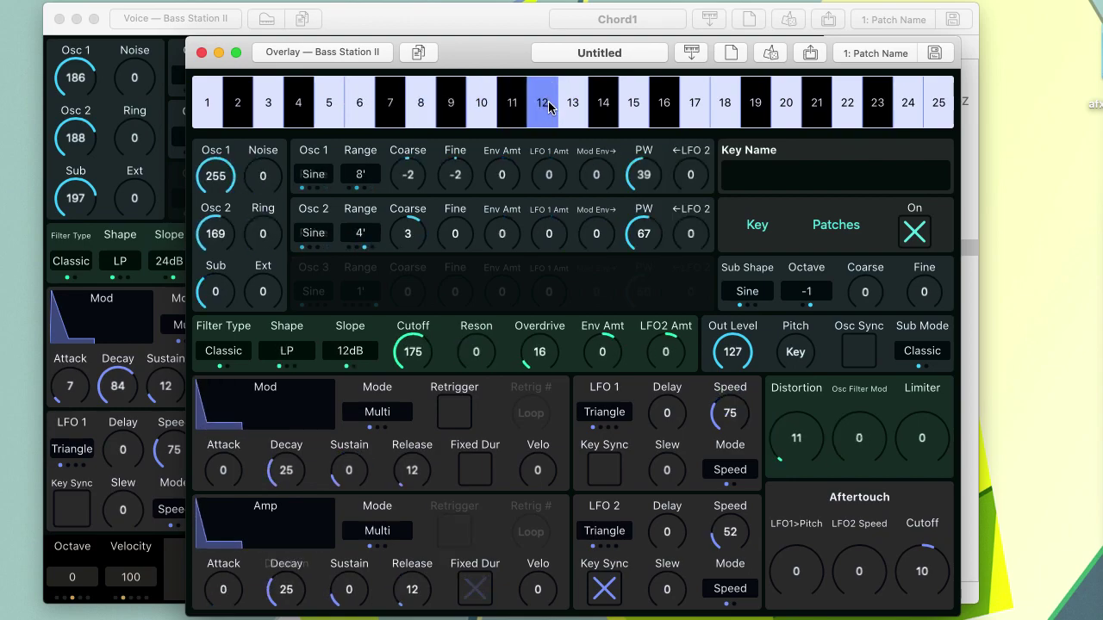